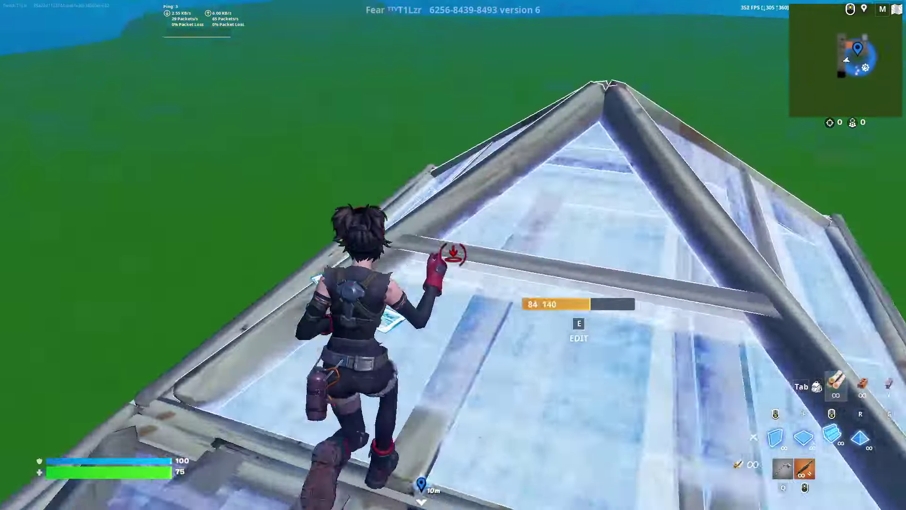
key("e")
left_click(454, 255)
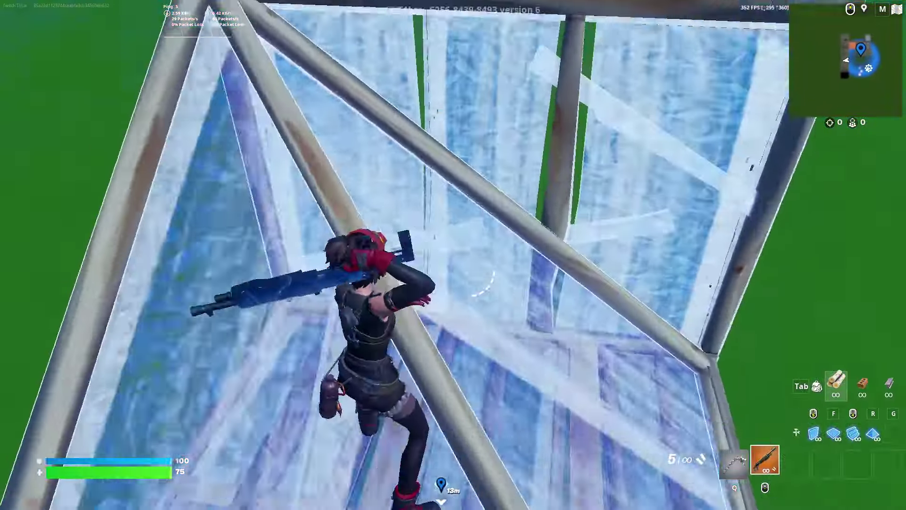
left_click(453, 255)
key("q")
left_click(453, 254)
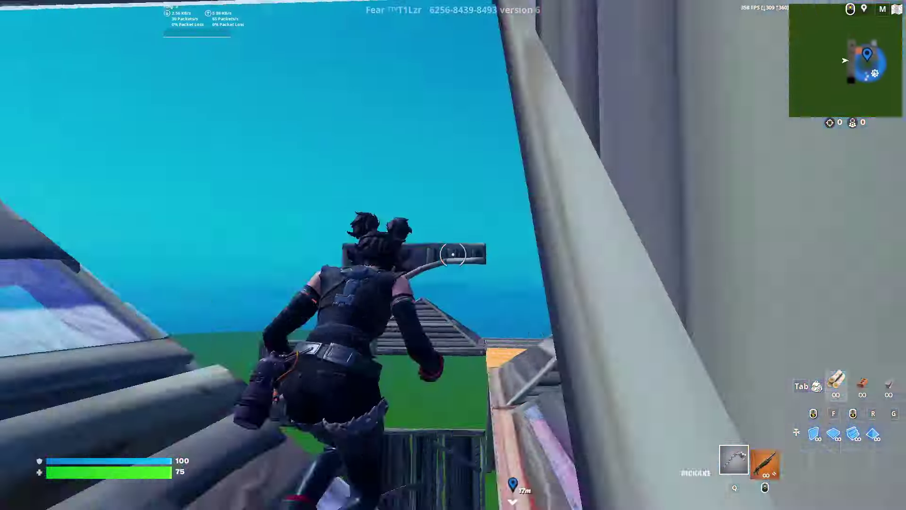
left_click(453, 255)
key("e")
key("e")
left_click(453, 255)
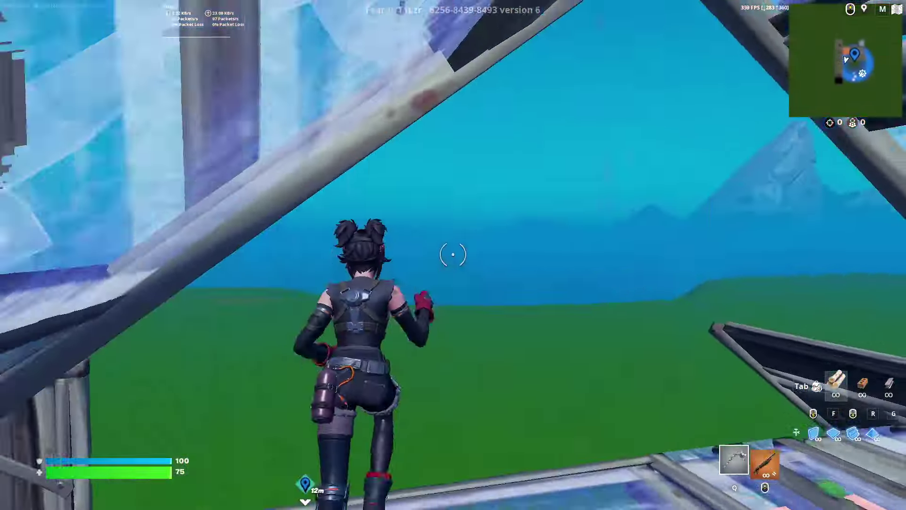
key("e")
key("e")
key("e")
key("e")
key("f")
left_click(453, 255)
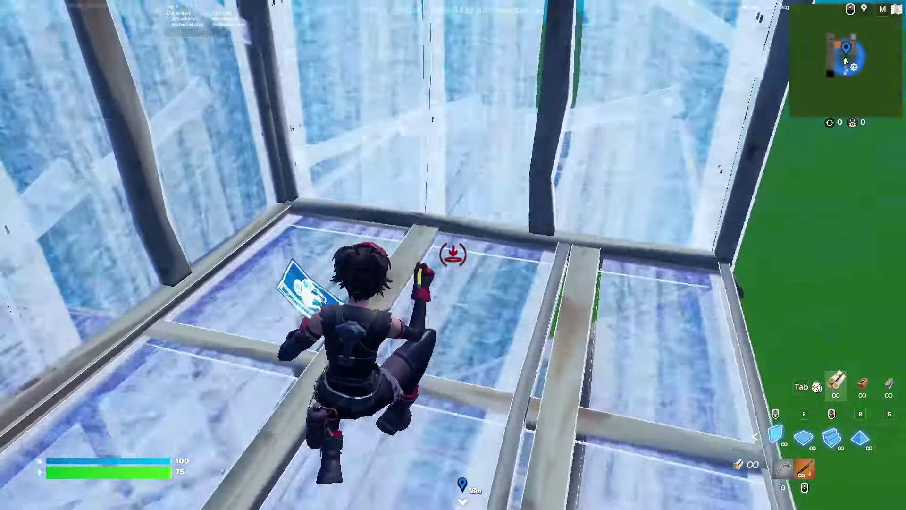
key("q")
key("w")
left_click(453, 255)
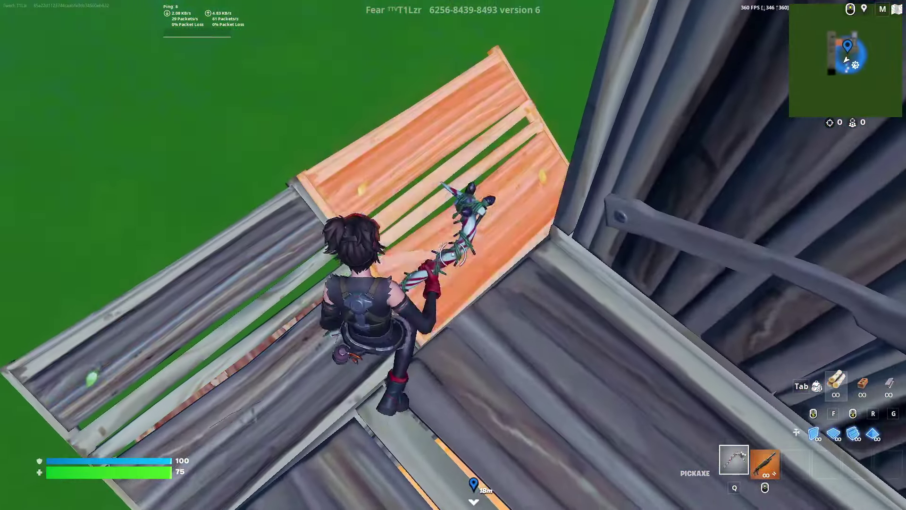
Open the game settings and review the Video options for display, graphics, performance-mode graphics quality and advanced graphics
key("shift+Tab")
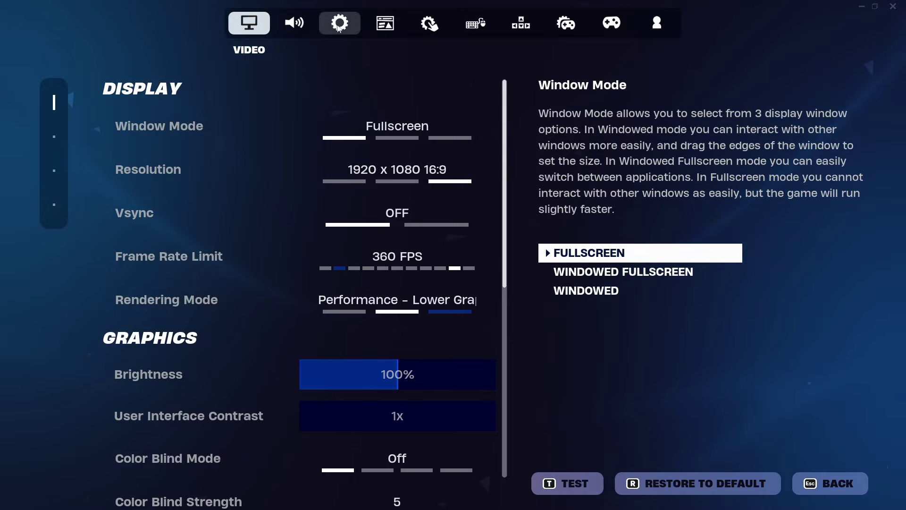
scroll(441, 217, "down", 5)
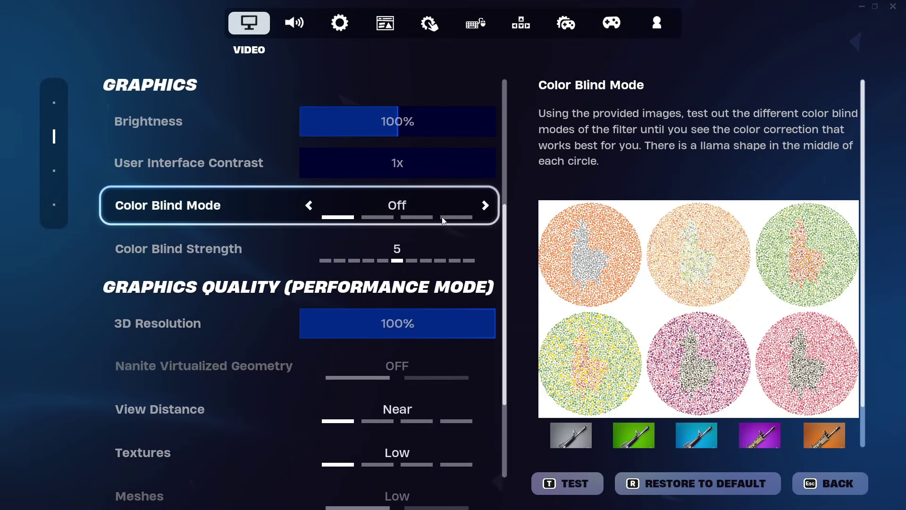
scroll(442, 215, "down", 3)
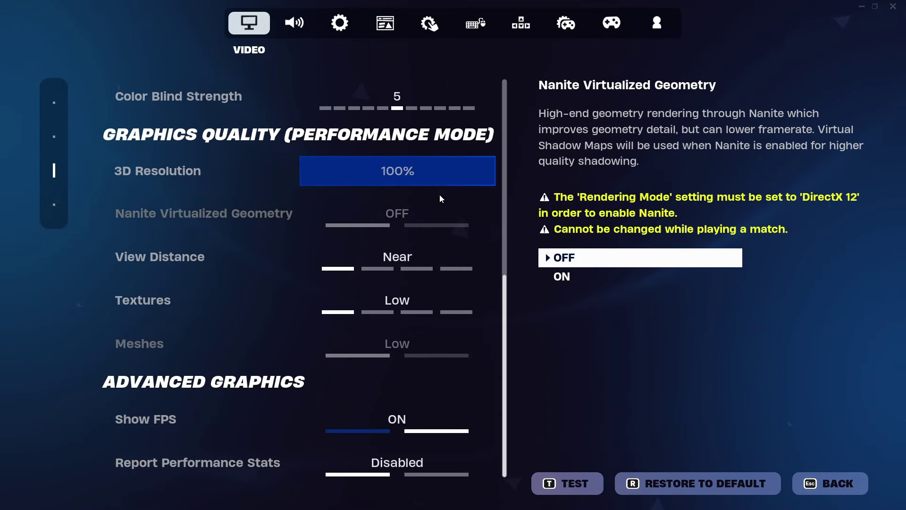
scroll(384, 268, "up", 8)
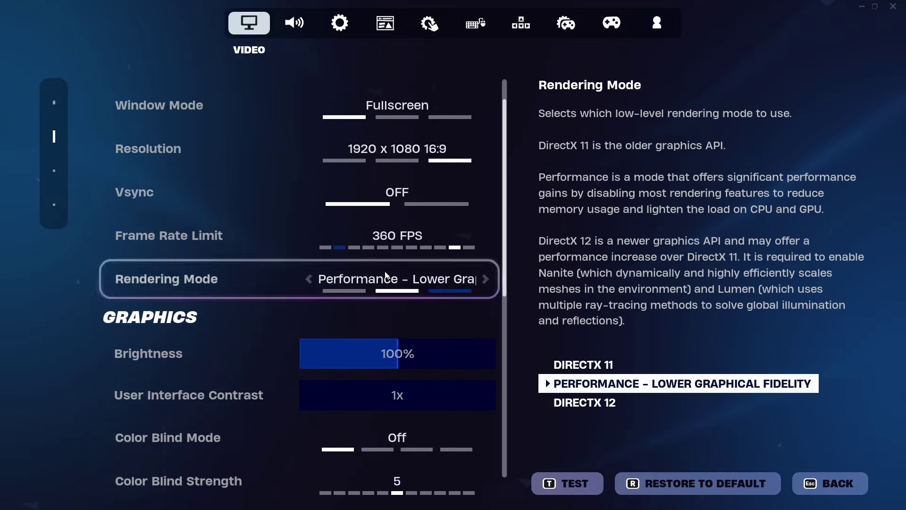
scroll(385, 275, "up", 1)
scroll(410, 135, "down", 6)
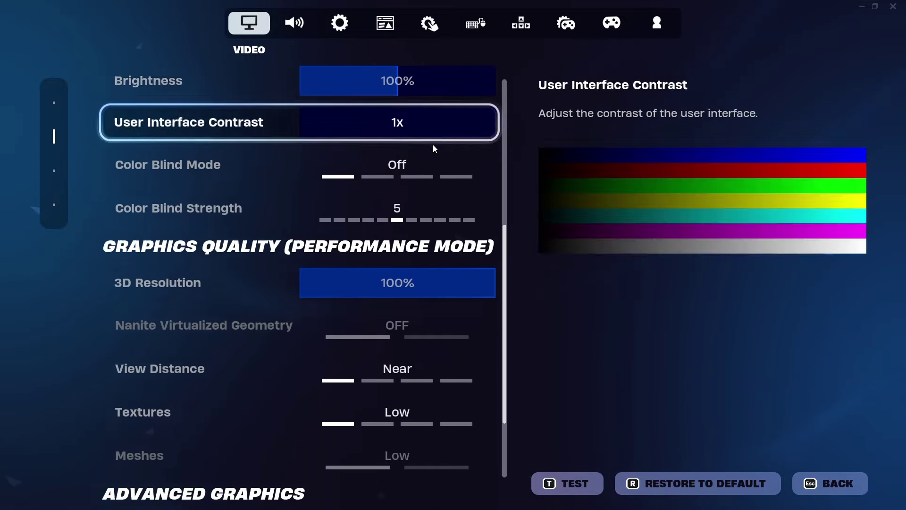
scroll(433, 148, "down", 2)
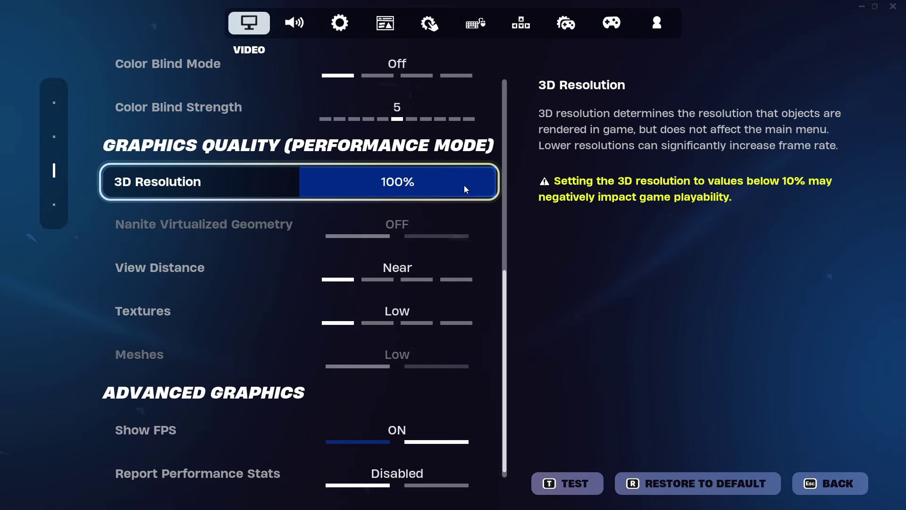
Review the Game settings, covering matchmaking region, building, extra game options, NVIDIA Highlights, replays and energy saving
left_click(339, 23)
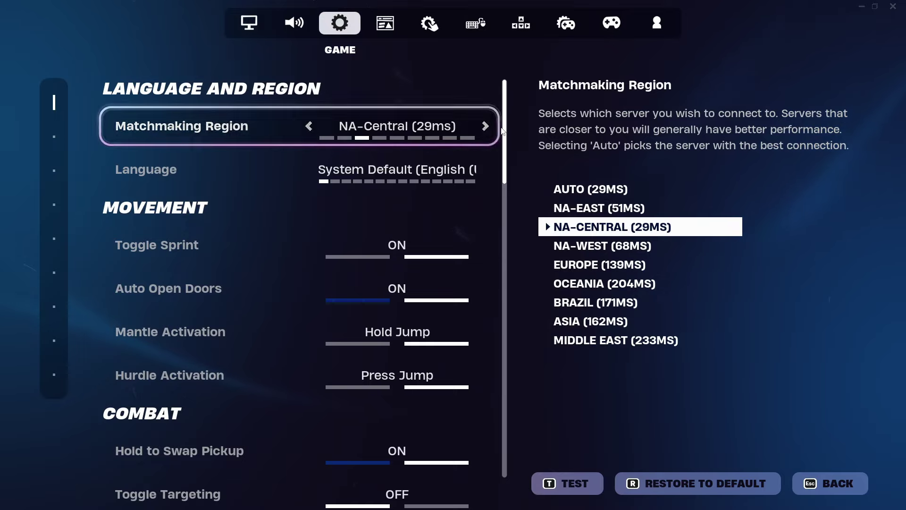
scroll(501, 215, "down", 3)
scroll(499, 214, "down", 10)
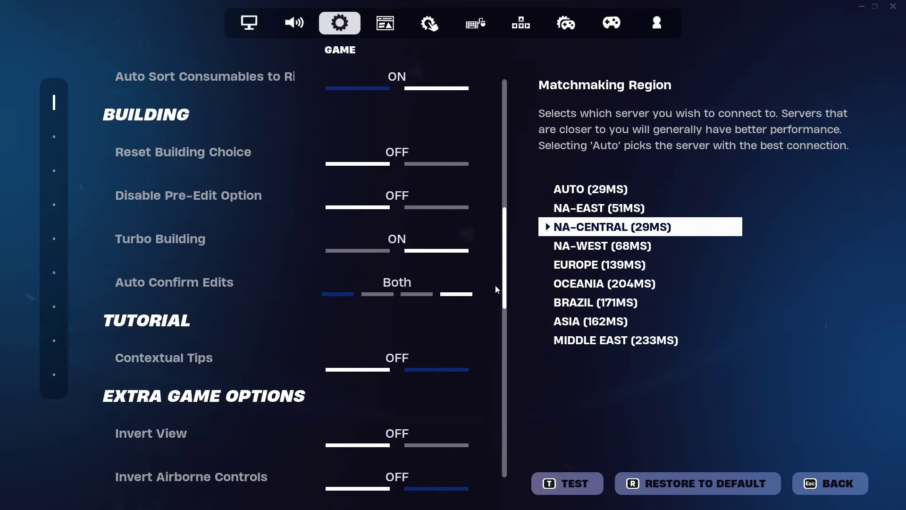
scroll(477, 400, "down", 5)
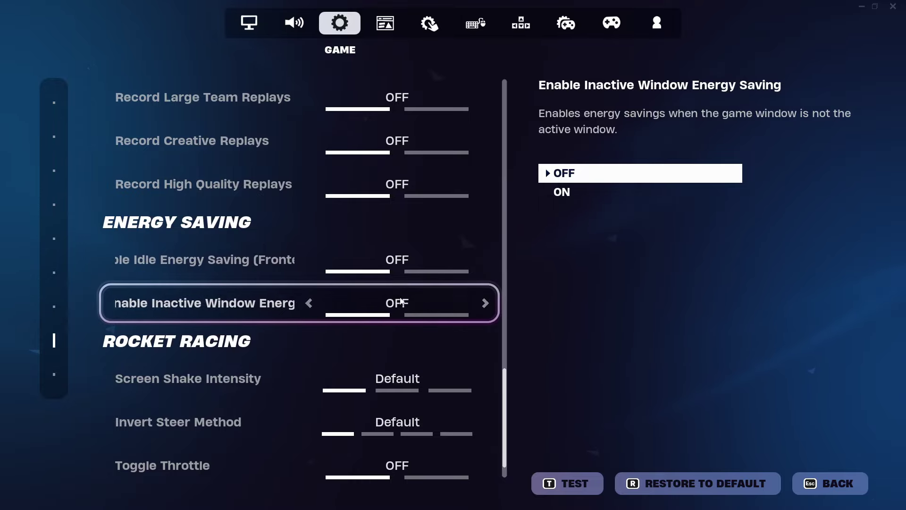
scroll(340, 332, "up", 4)
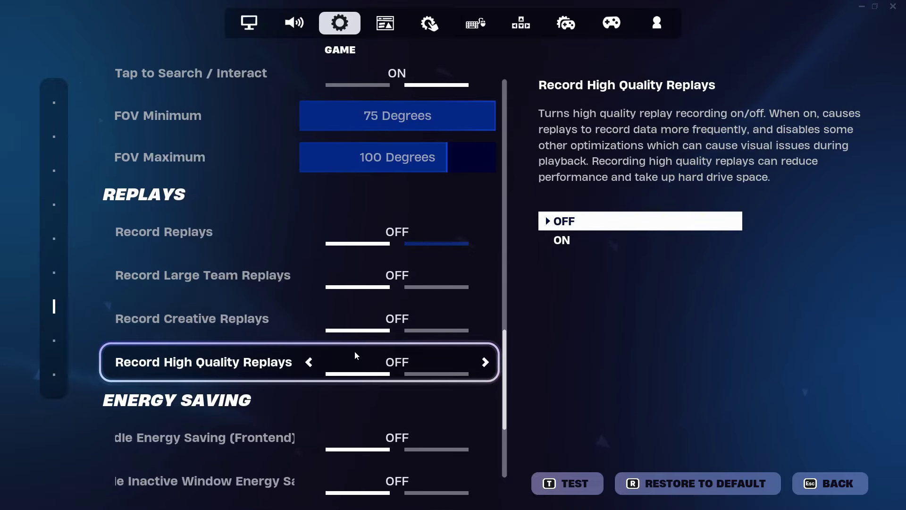
scroll(356, 354, "up", 6)
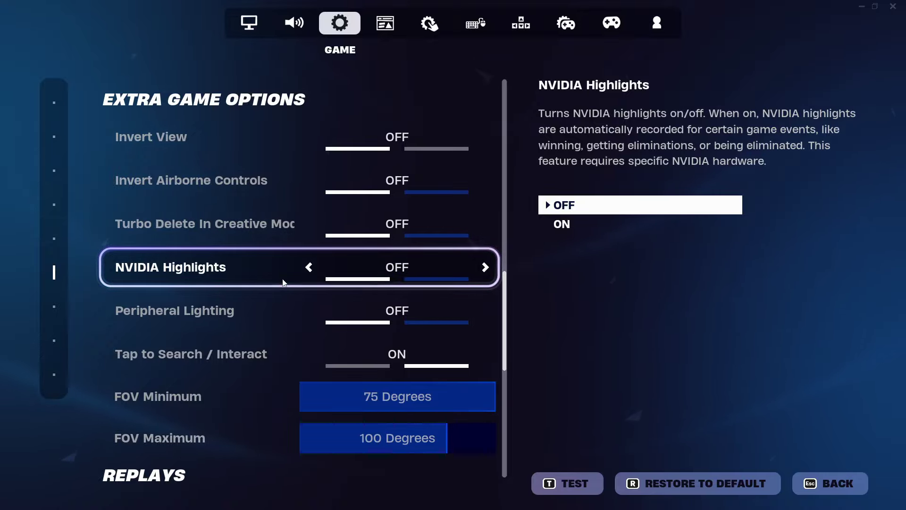
scroll(314, 227, "down", 5)
scroll(389, 356, "down", 5)
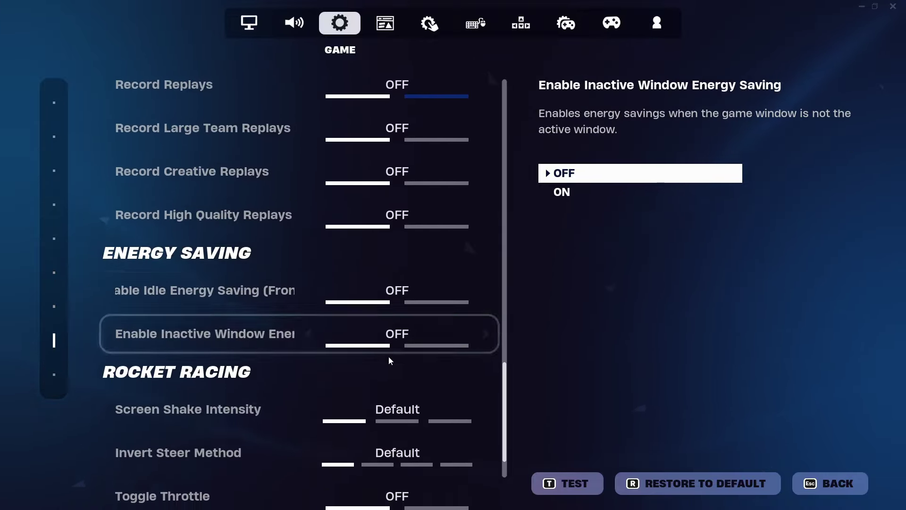
Review the Mouse and Keyboard sensitivity and keyboard movement settings, glance at the keyboard bindings, and return to the match
left_click(477, 24)
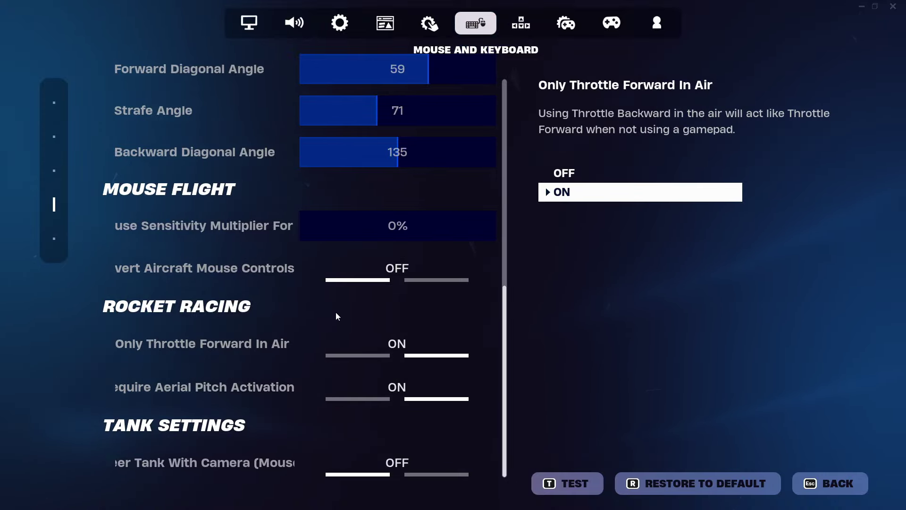
scroll(338, 297, "up", 5)
left_click(522, 25)
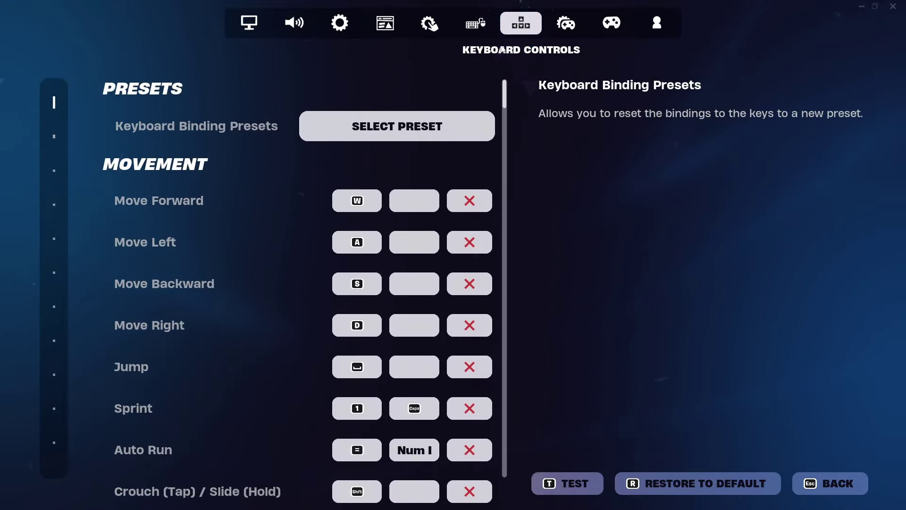
left_click(477, 24)
scroll(361, 245, "down", 4)
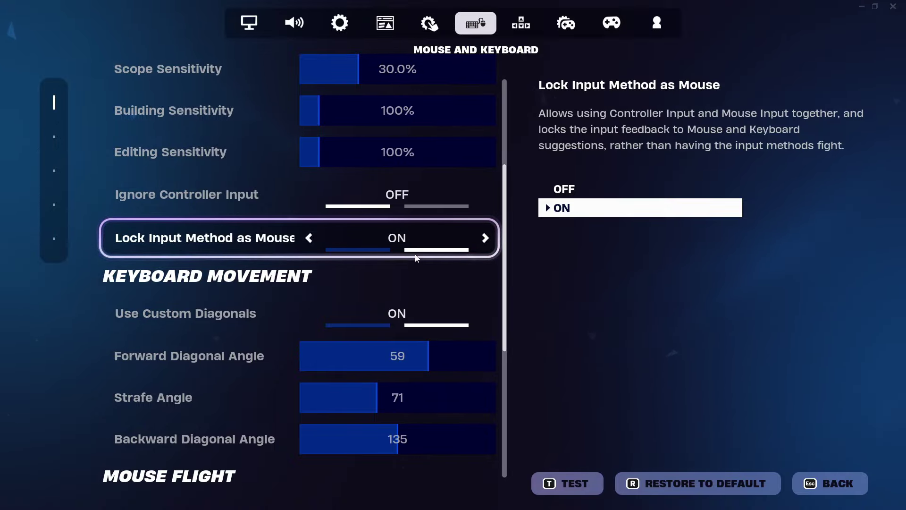
scroll(419, 257, "up", 4)
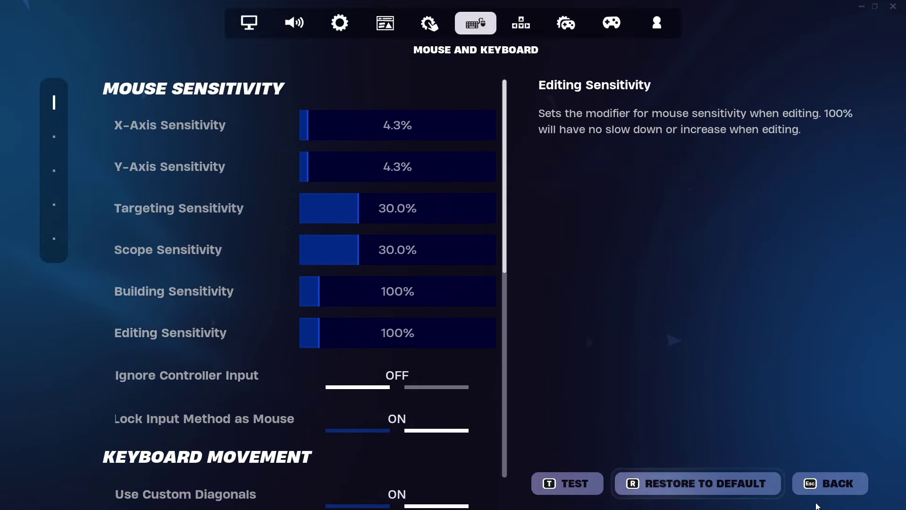
left_click(830, 483)
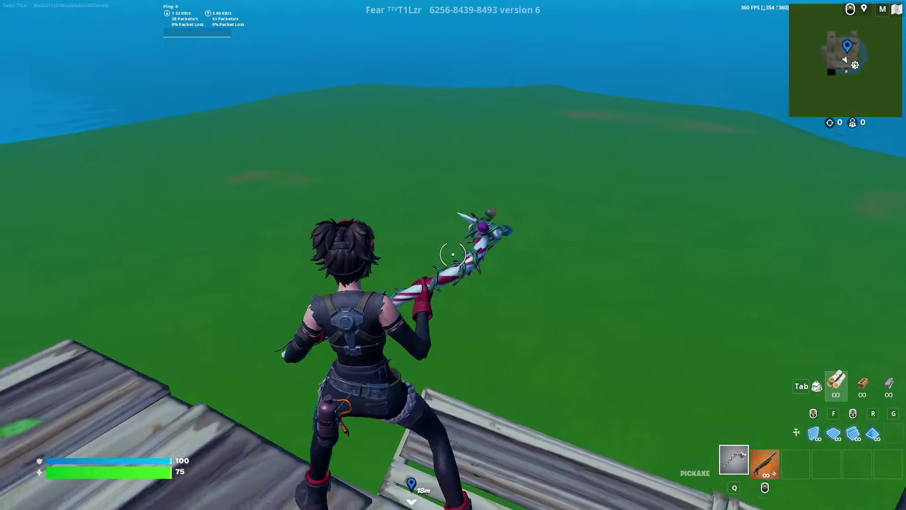
key("f")
left_click(453, 254)
key("r")
left_click(454, 255)
left_click(454, 255)
key("f")
left_click(453, 255)
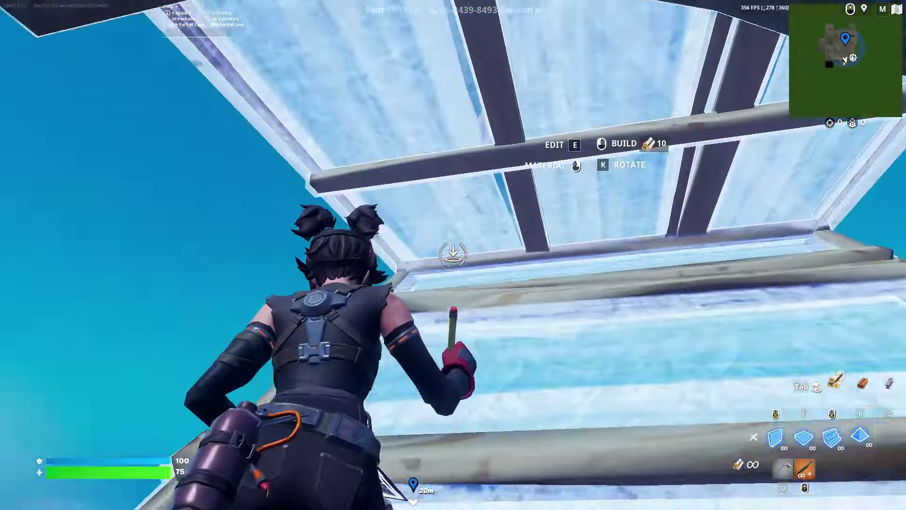
key("e")
key("e")
key("e")
left_click(454, 255)
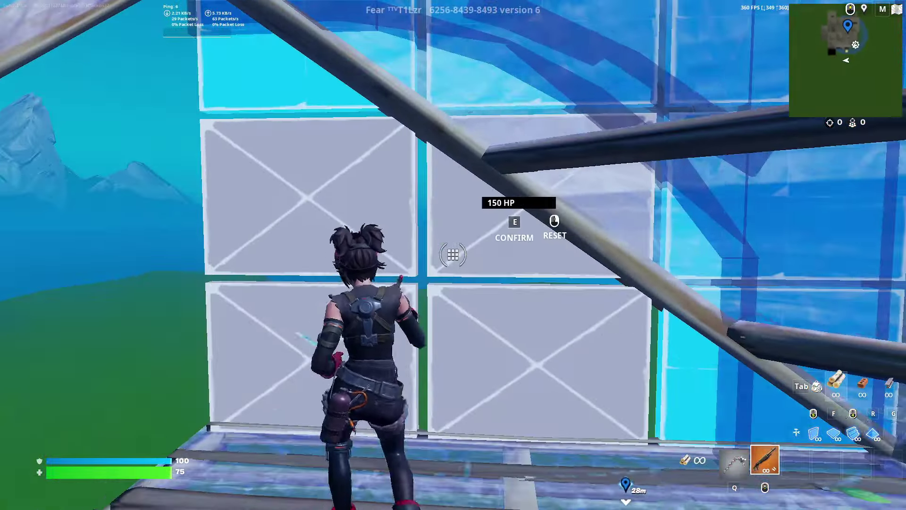
key("e")
key("f")
left_click(453, 255)
key("e")
left_click(453, 255)
key("space")
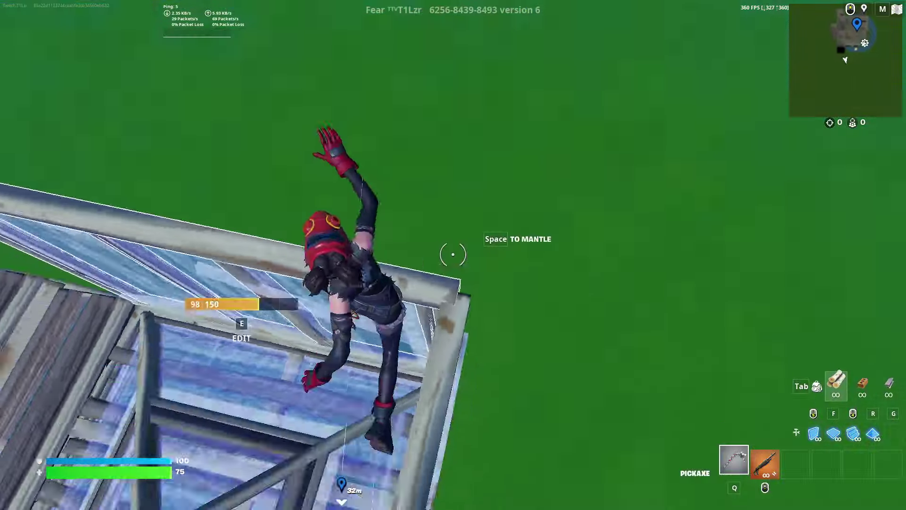
key("r")
left_click(453, 255)
key("q")
key("w")
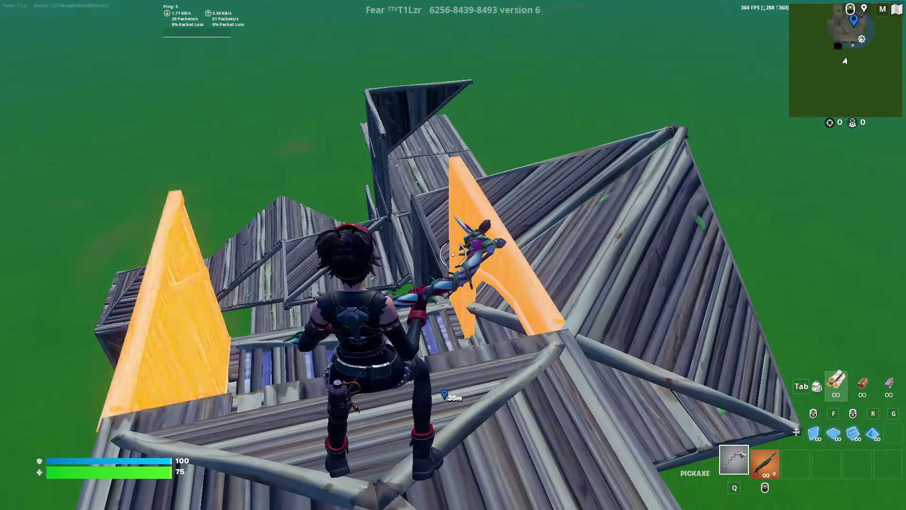
Switch from the match to the GearUP Booster app
key("alt+Tab")
left_click(903, 400)
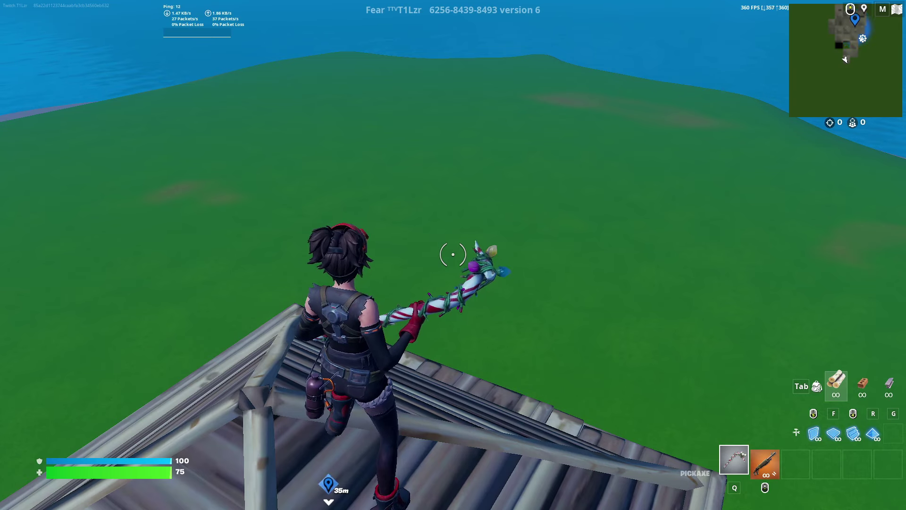
left_click(601, 504)
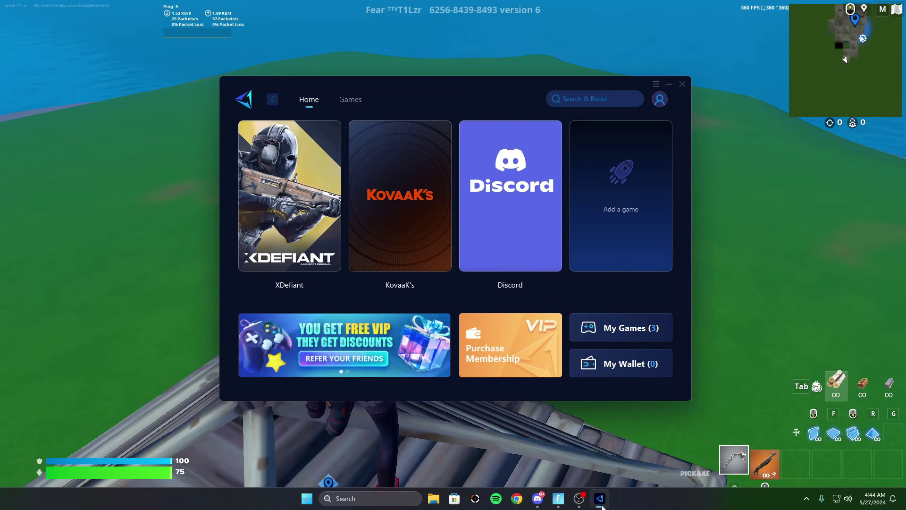
Browse the booster's supported games in the Popular category, check its home page, and show the Shooting category
left_click(350, 99)
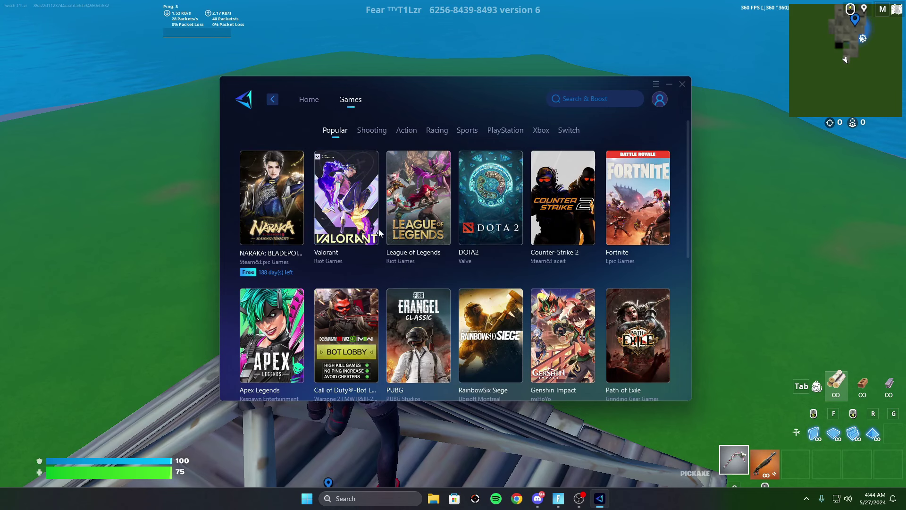
scroll(409, 228, "down", 3)
scroll(409, 228, "down", 2)
left_click(312, 98)
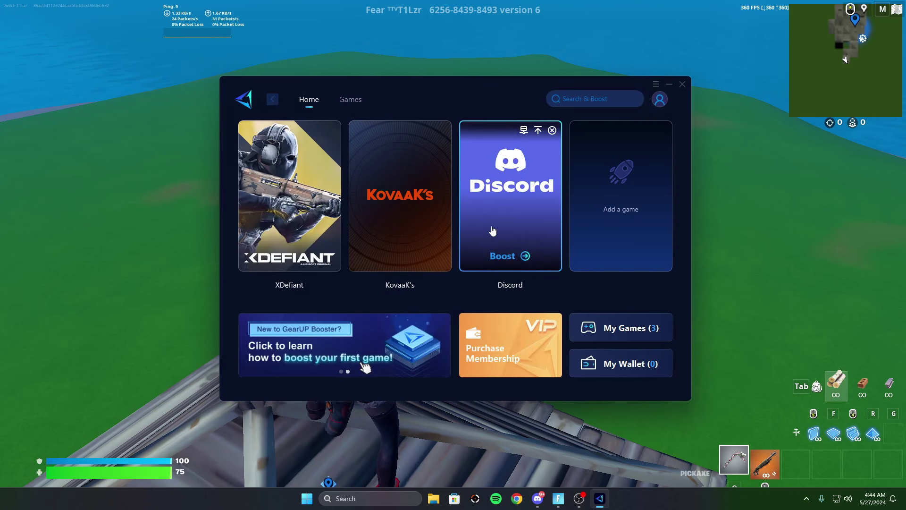
left_click(341, 98)
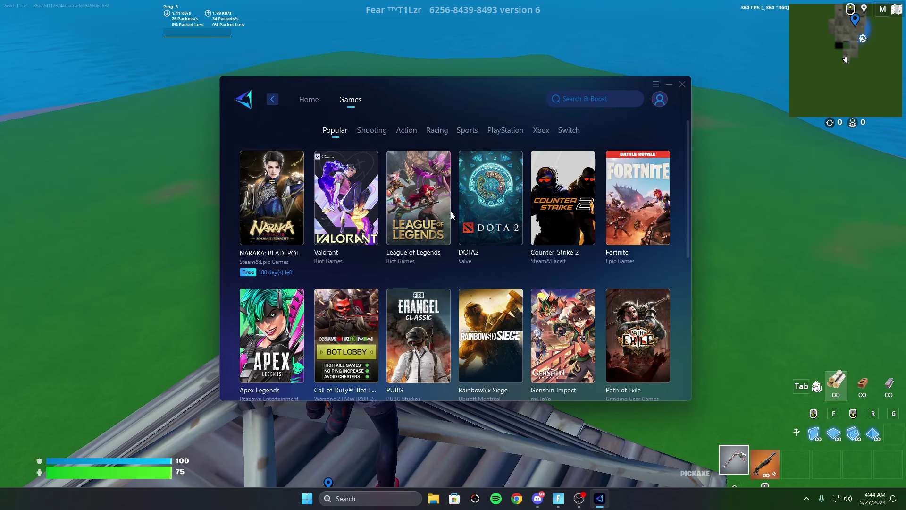
scroll(404, 234, "down", 3)
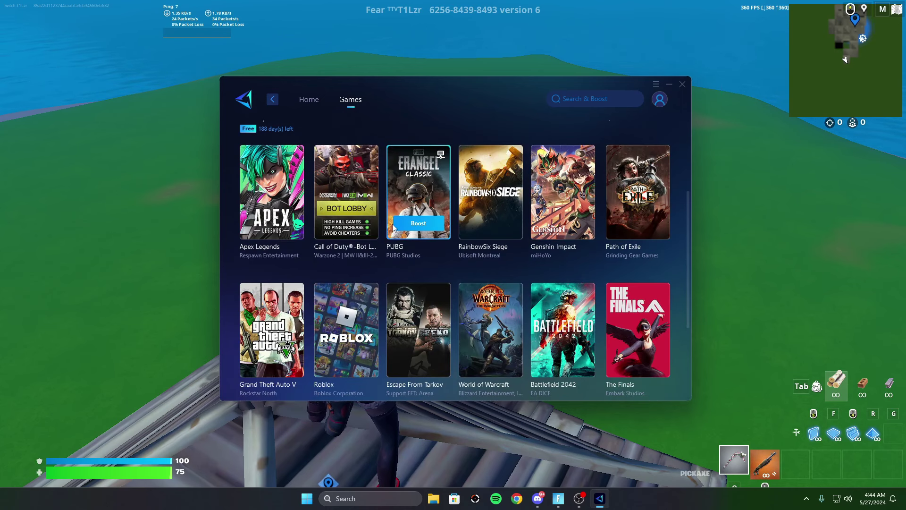
scroll(463, 270, "down", 3)
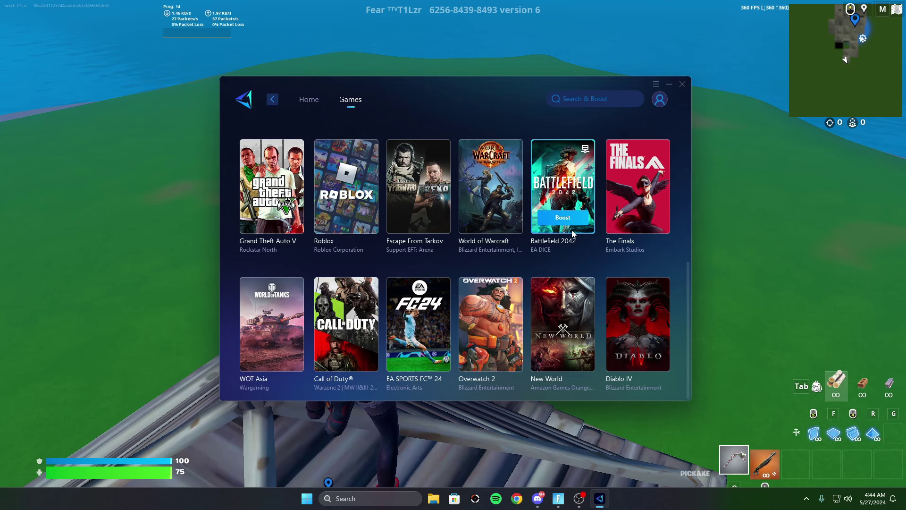
scroll(381, 136, "up", 5)
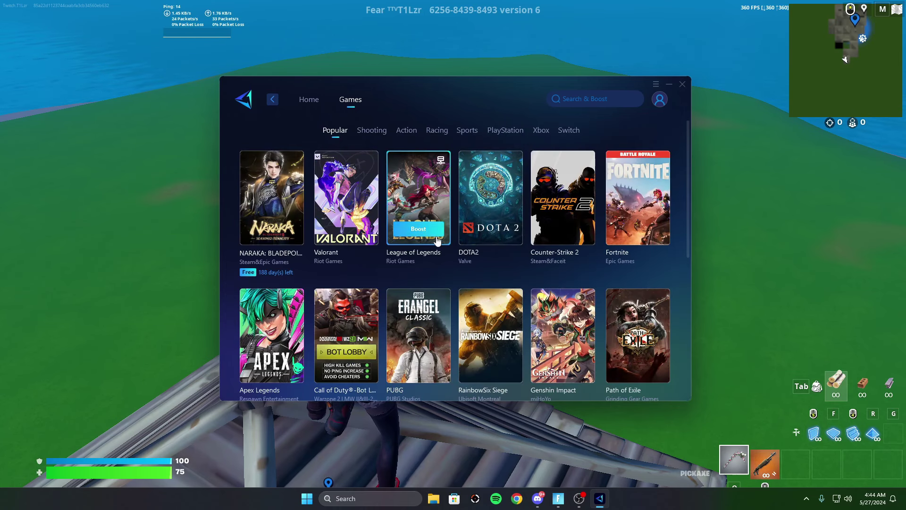
left_click(382, 135)
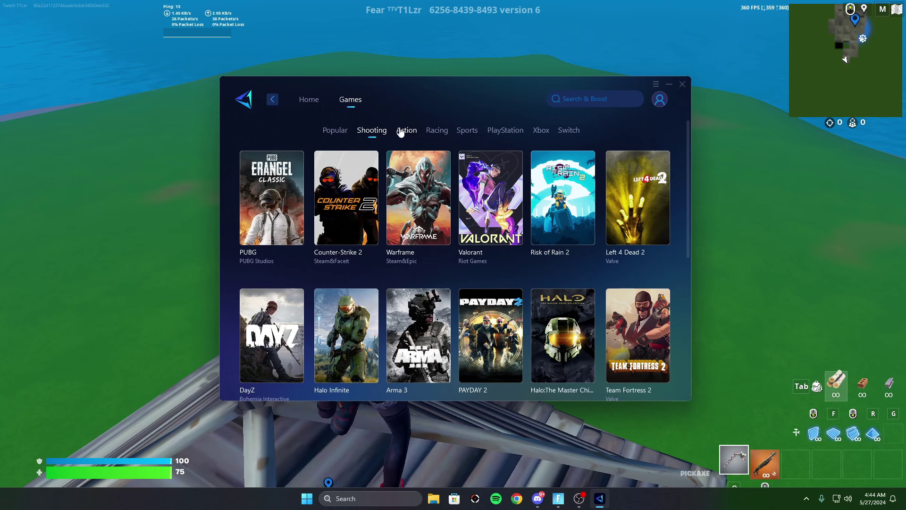
View the Action category of supported games and return to the Popular category
left_click(401, 132)
left_click(337, 133)
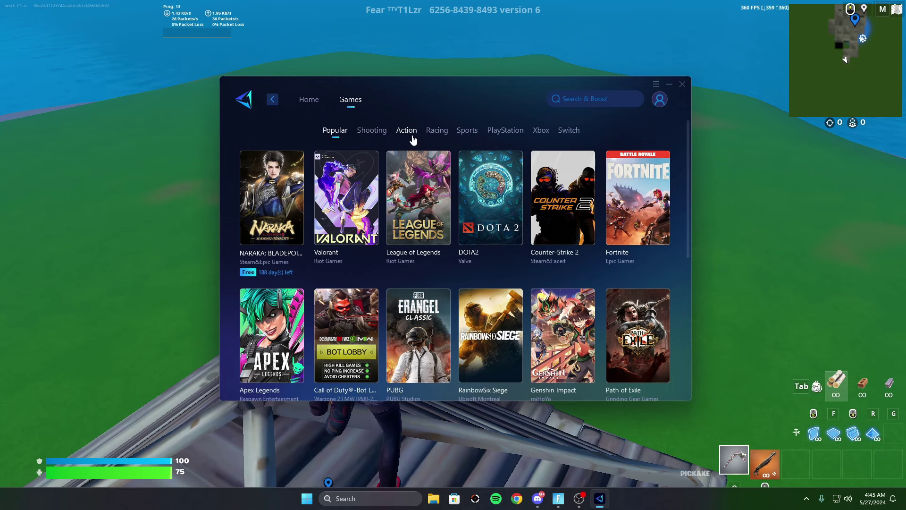
mouse_move(438, 84)
left_mouse_down()
mouse_move(418, 66)
mouse_move(449, 93)
left_mouse_up()
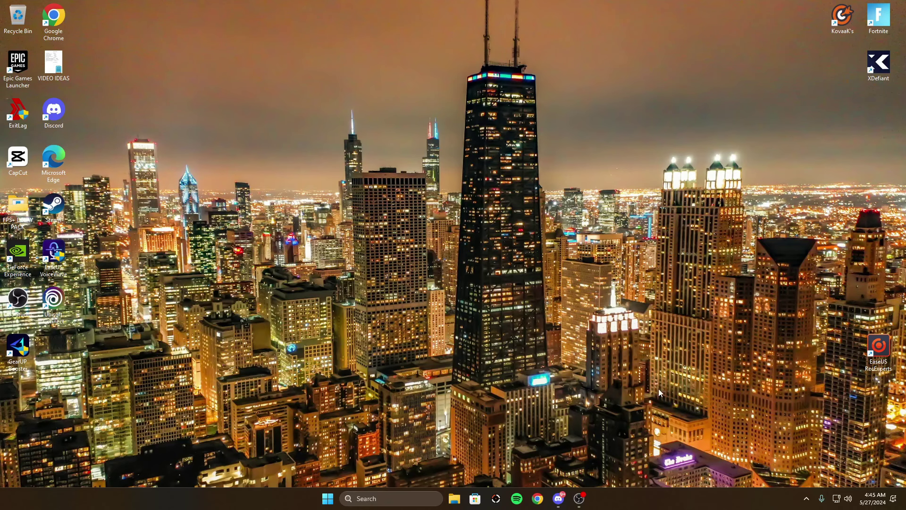
Quit Spotify from the hidden system tray icons on the desktop
right_click(656, 496)
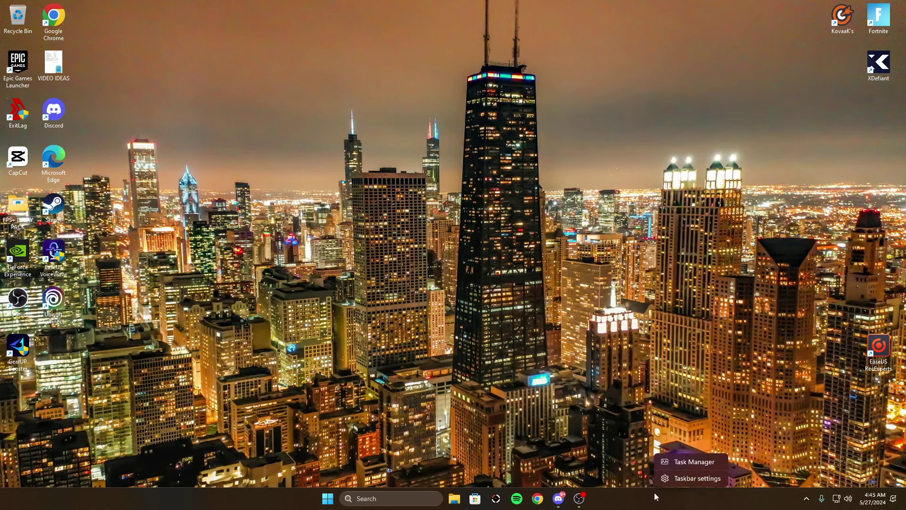
left_click(597, 496)
left_click(803, 497)
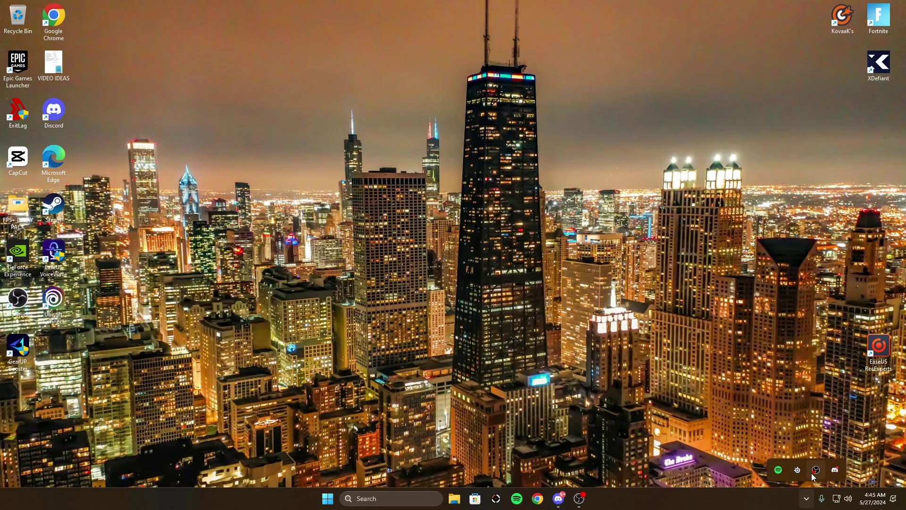
right_click(780, 470)
left_click(793, 460)
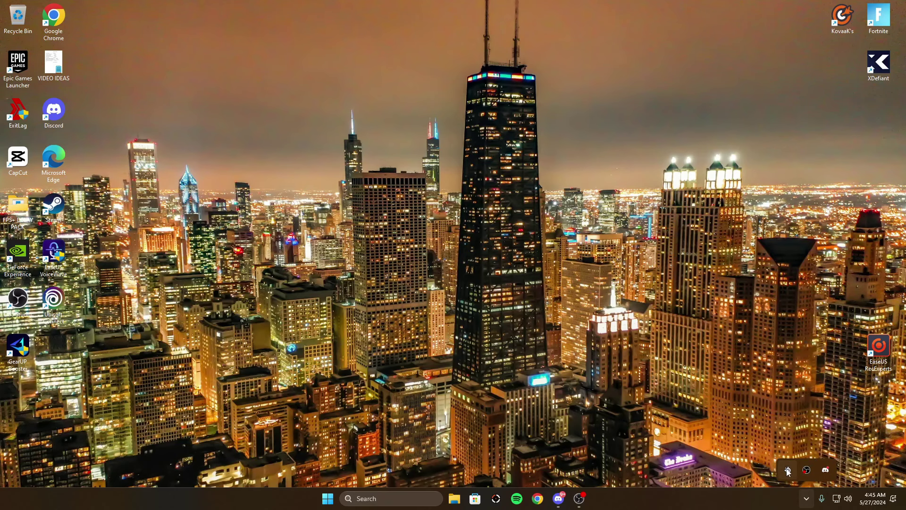
Search Windows for "task", open Task Manager and maximize its window to show the running processes
left_click(377, 497)
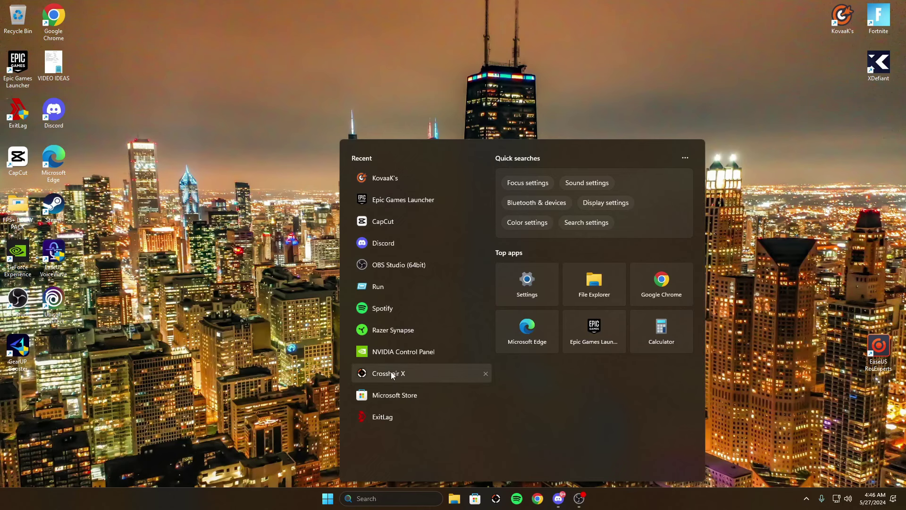
type("task")
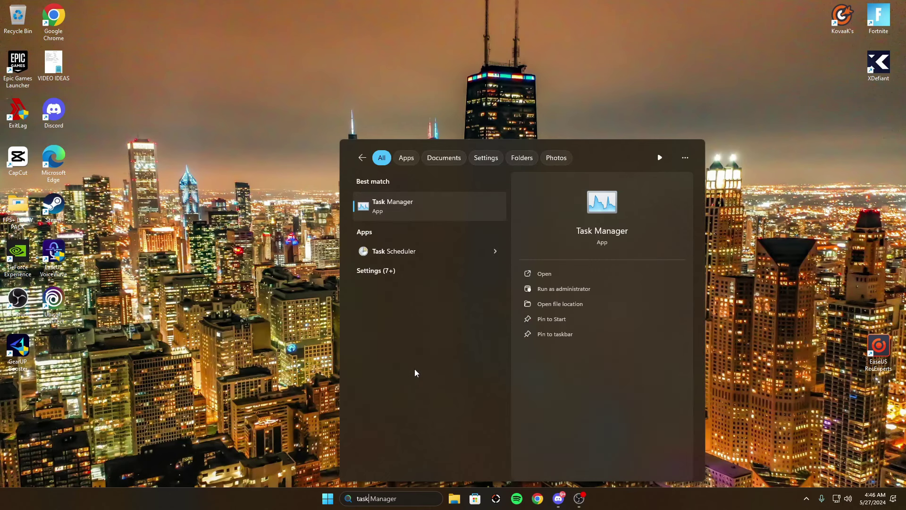
left_click(413, 206)
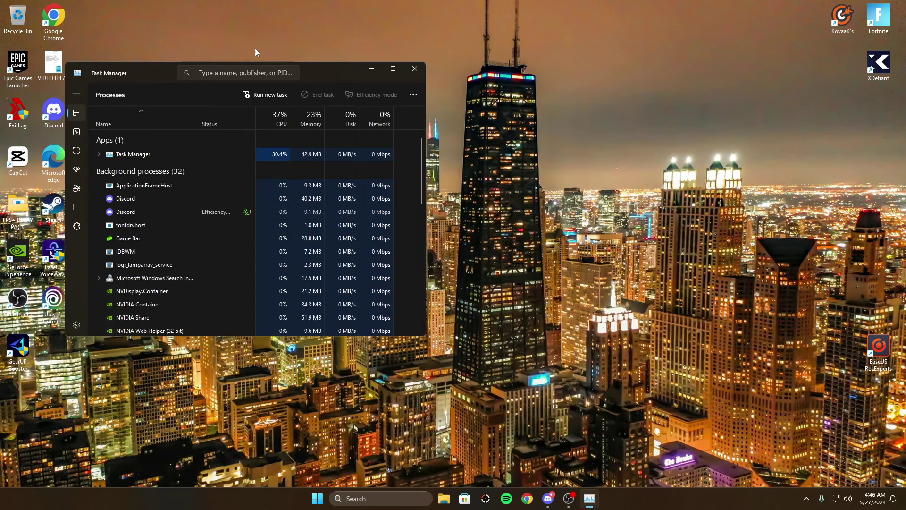
double_click(347, 63)
double_click(344, 13)
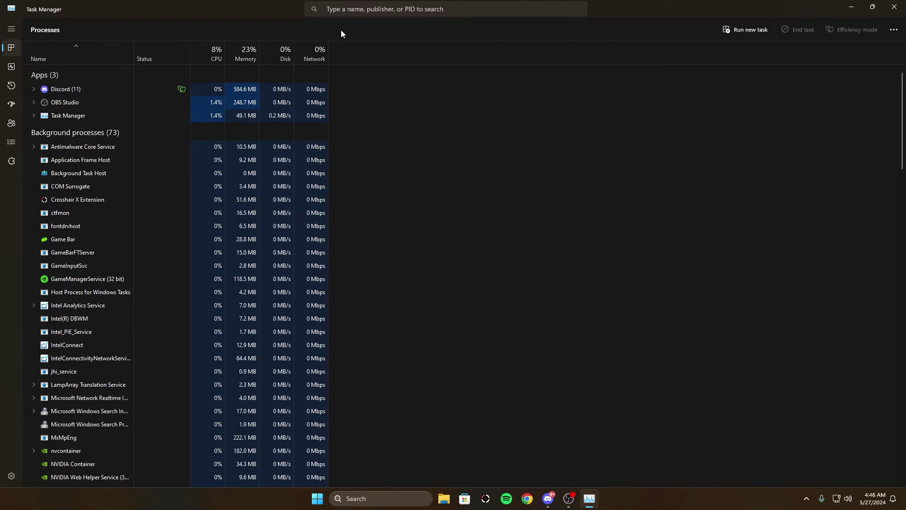
Check the CPU performance graph in Task Manager, then restore the window's size and minimize it
left_click(14, 67)
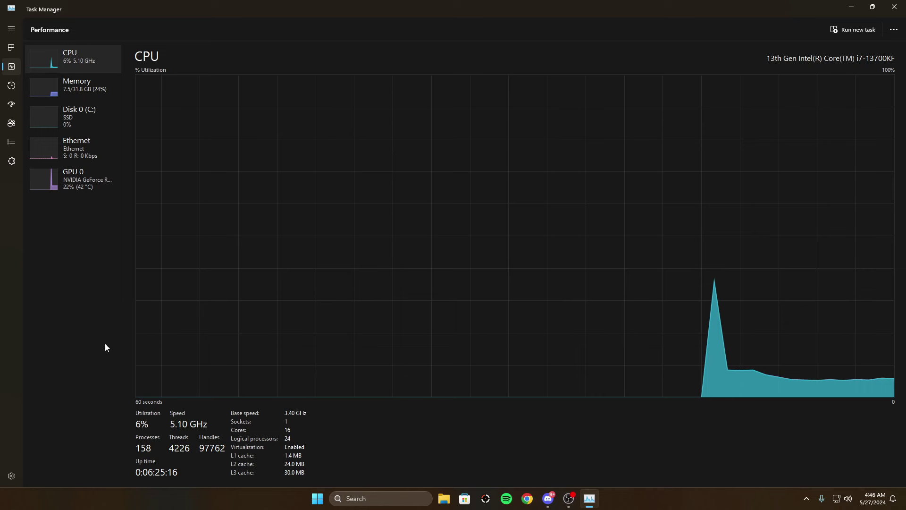
left_click_drag(731, 15, 661, 128)
left_click_drag(607, 124, 398, 79)
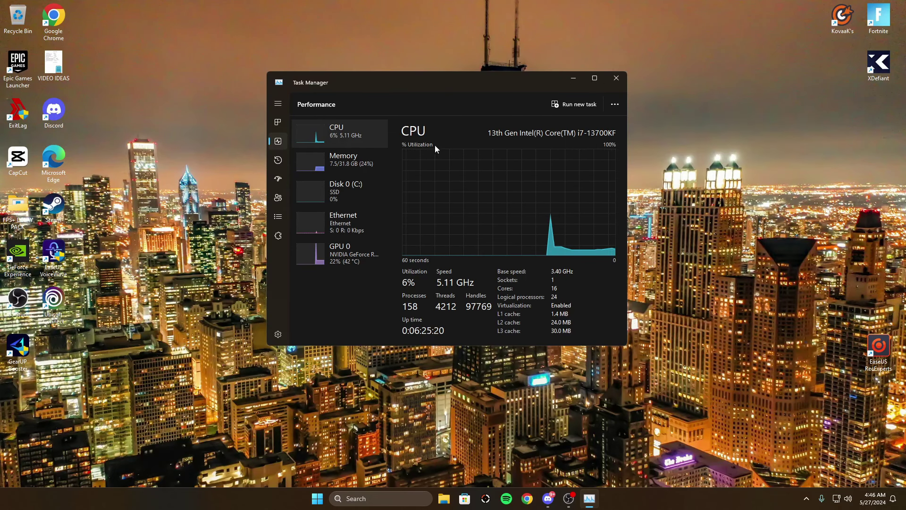
left_click(582, 77)
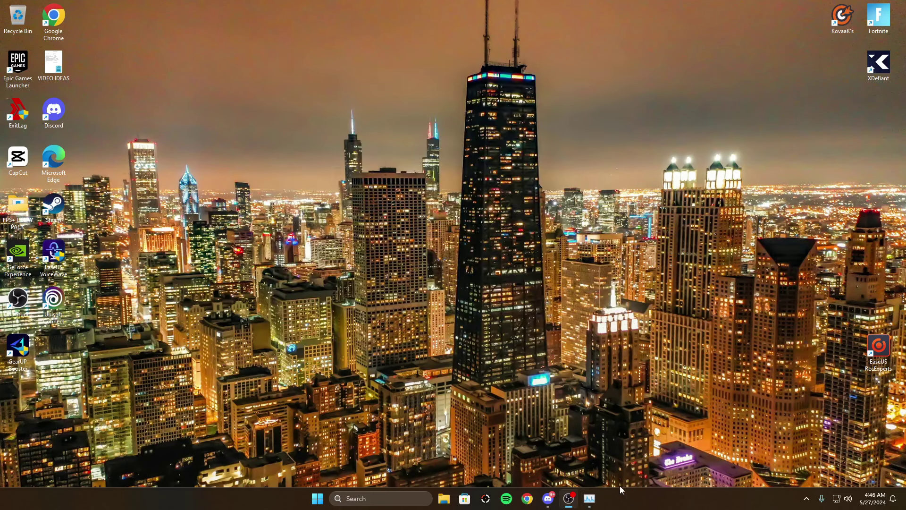
Open the taskbar settings, turn on Widgets and look through the widgets board
right_click(633, 507)
left_click(659, 479)
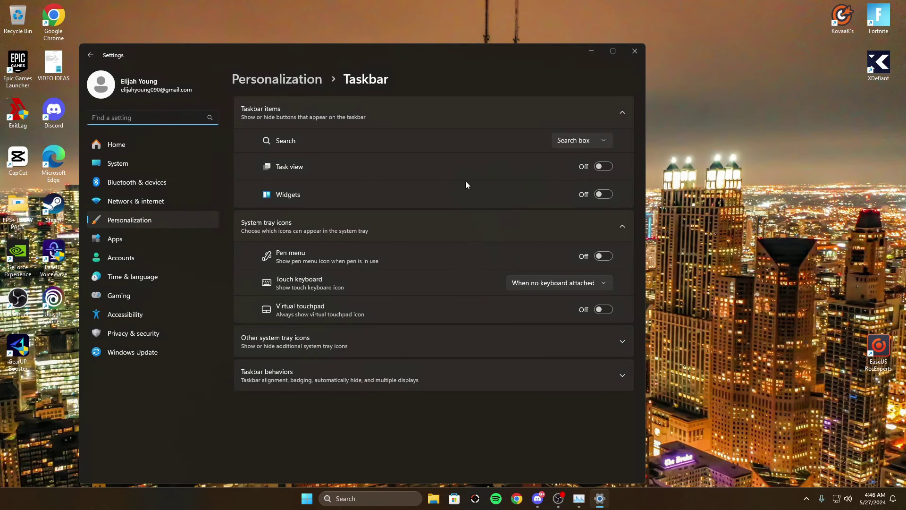
left_click(605, 193)
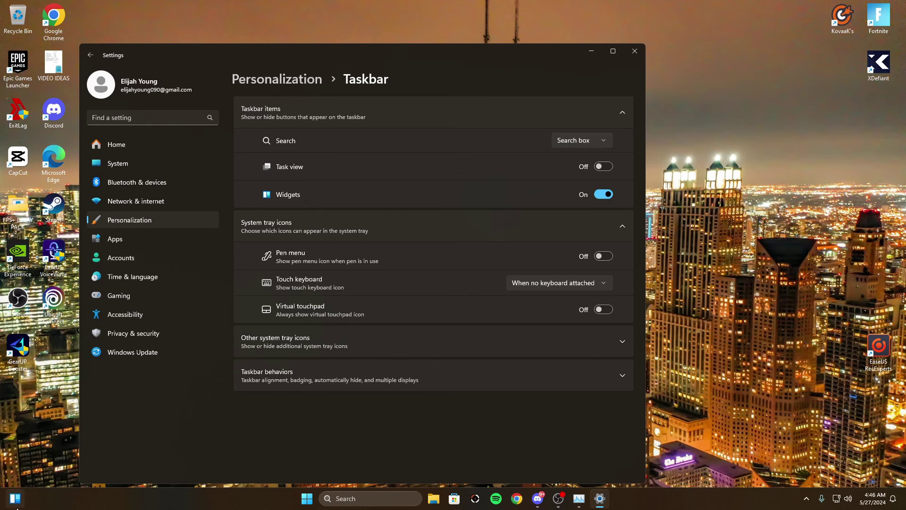
mouse_move(17, 505)
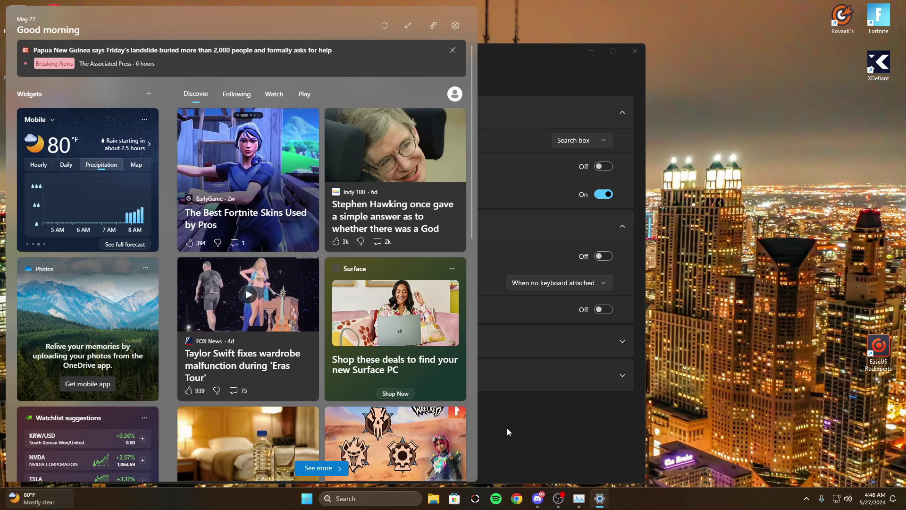
scroll(465, 402, "down", 7)
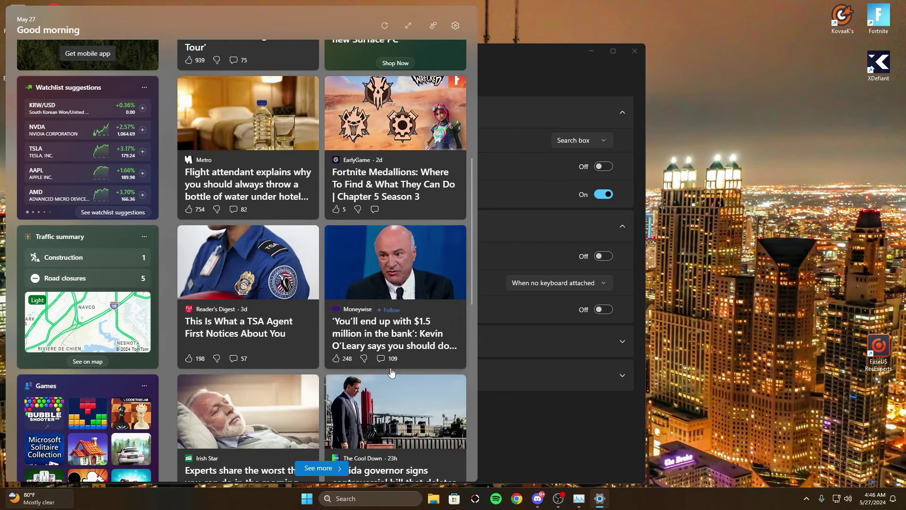
Turn off Widgets for the taskbar and close the Settings window
left_click(603, 194)
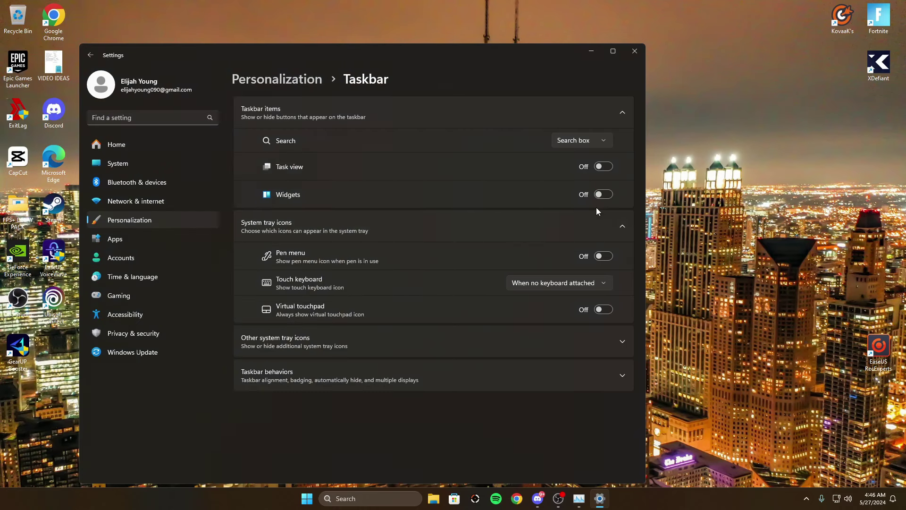
left_click(633, 51)
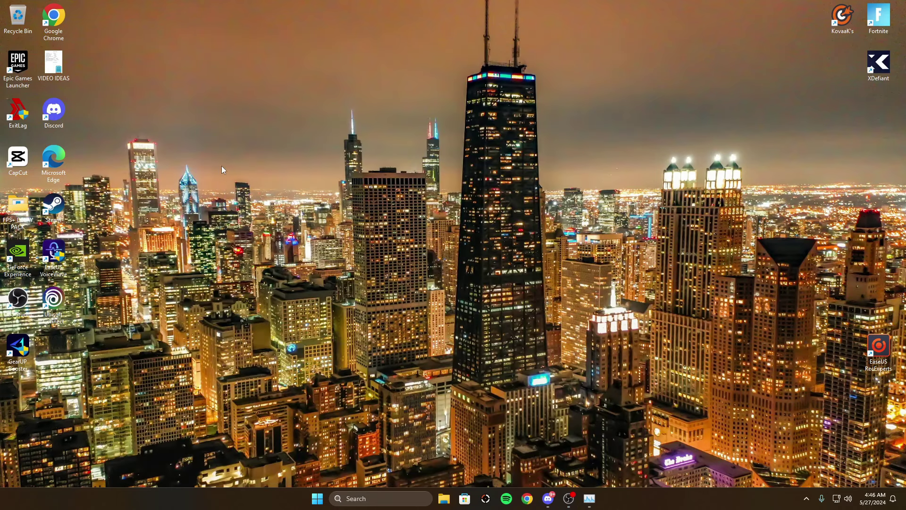
Open Windows' default graphics settings under Display to check hardware-accelerated GPU scheduling and optimizations for windowed games
right_click(222, 165)
left_click(259, 206)
left_click(386, 502)
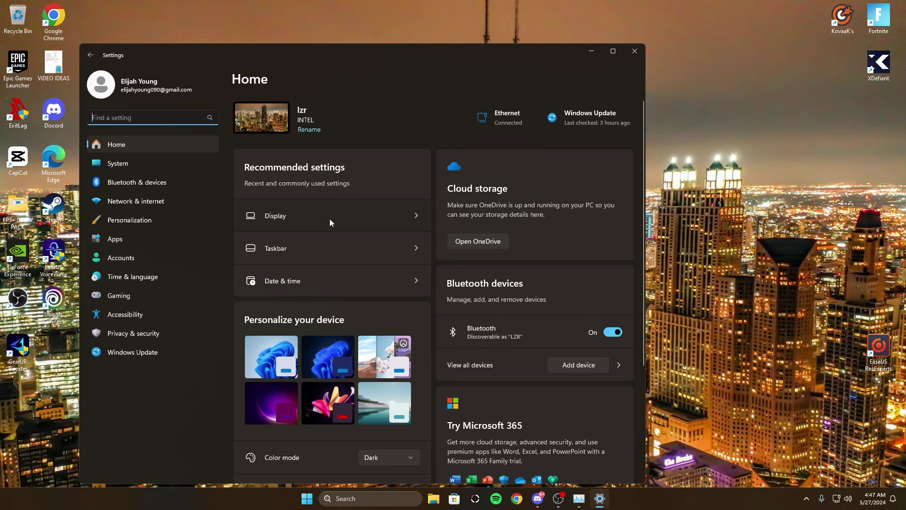
left_click(329, 219)
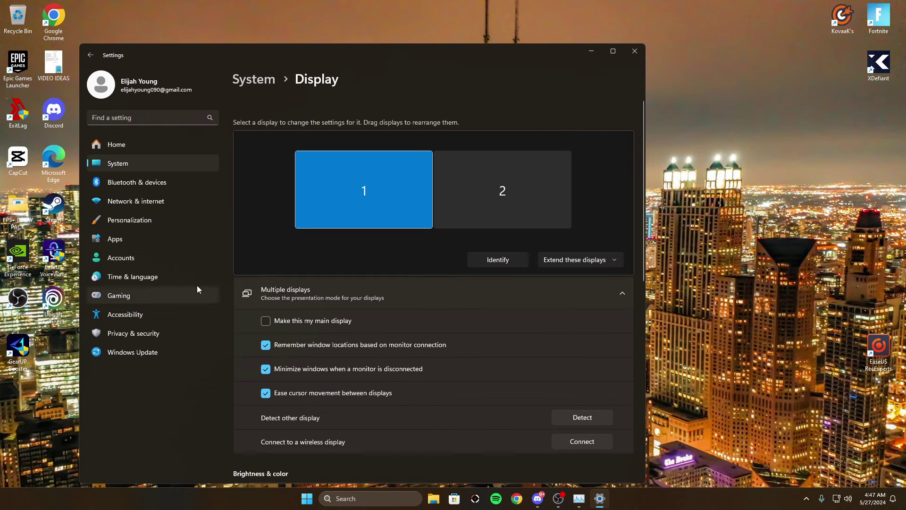
scroll(287, 291, "down", 4)
scroll(287, 291, "down", 5)
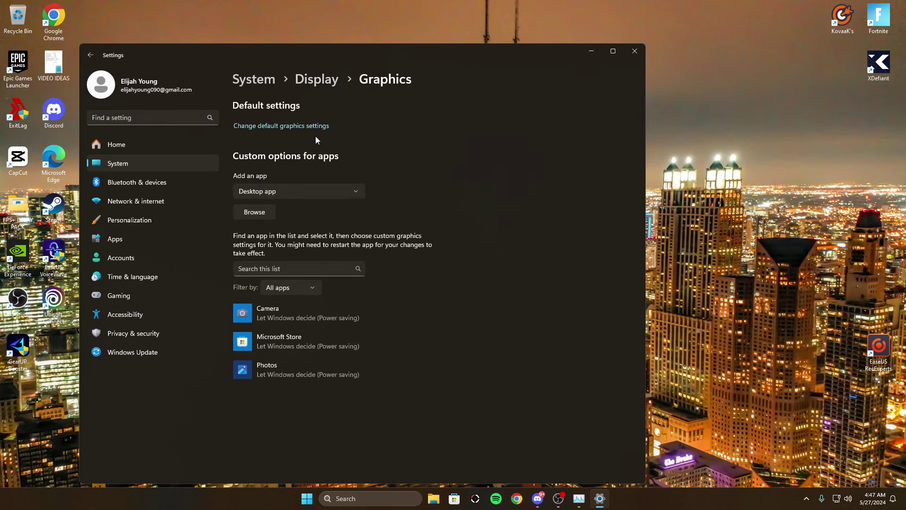
left_click(289, 126)
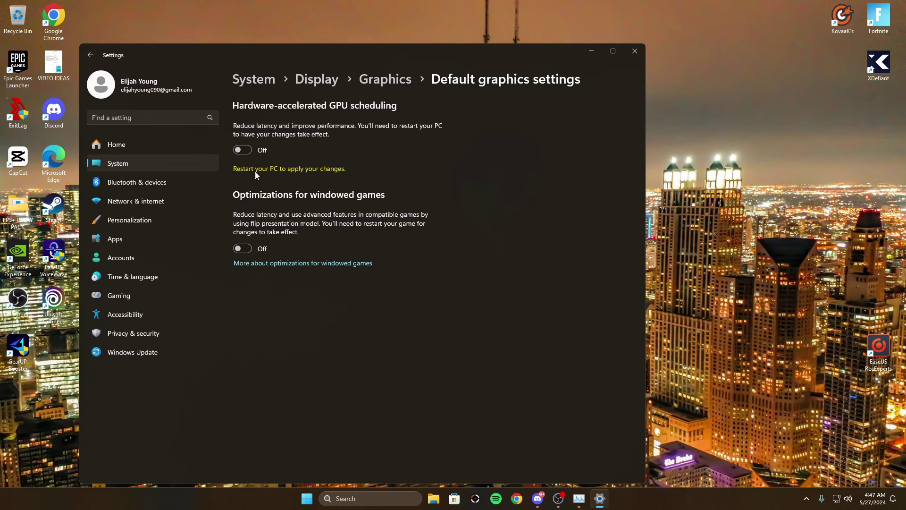
Open the Startup apps settings, turn off Spotify and look through the rest of the list
left_click(149, 203)
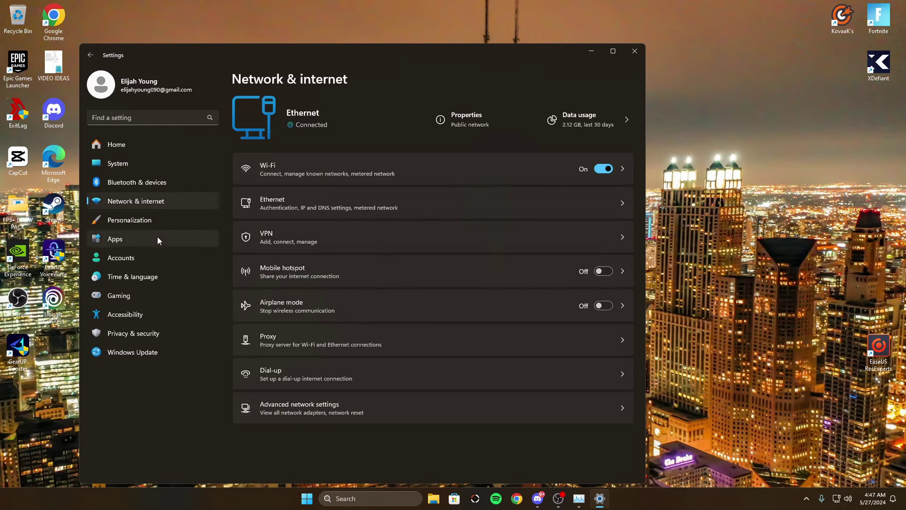
left_click(132, 257)
left_click(132, 239)
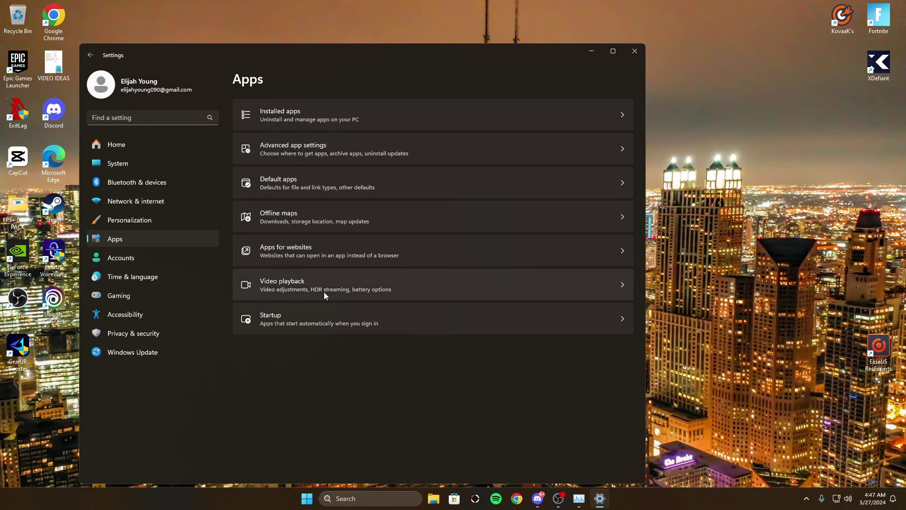
left_click(330, 318)
scroll(480, 295, "down", 10)
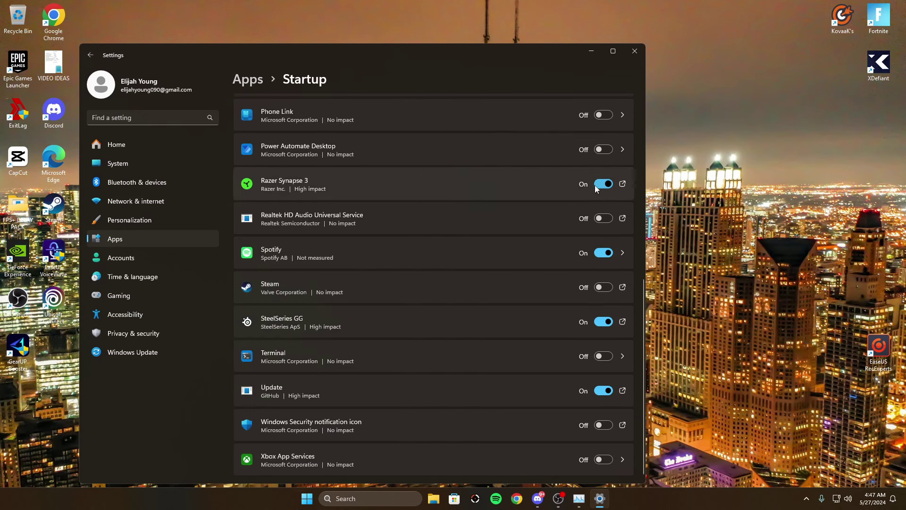
left_click(609, 254)
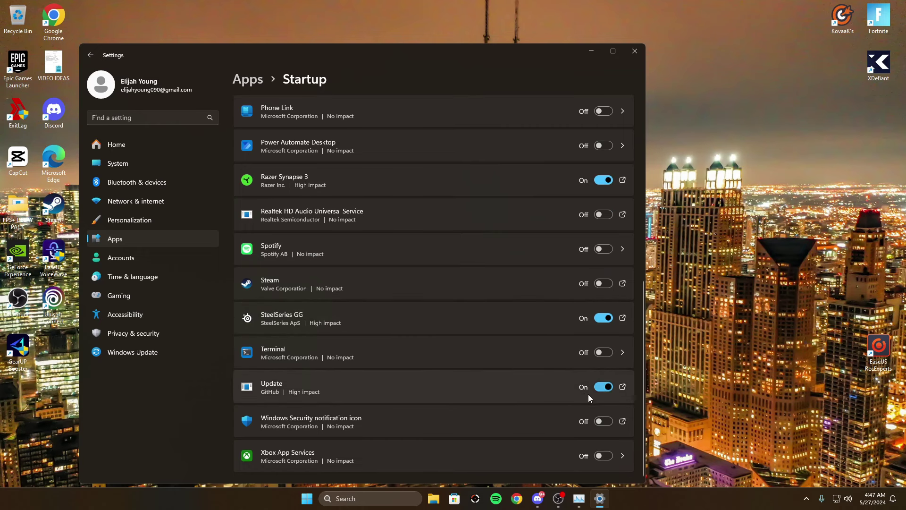
scroll(585, 396, "up", 8)
scroll(580, 331, "down", 8)
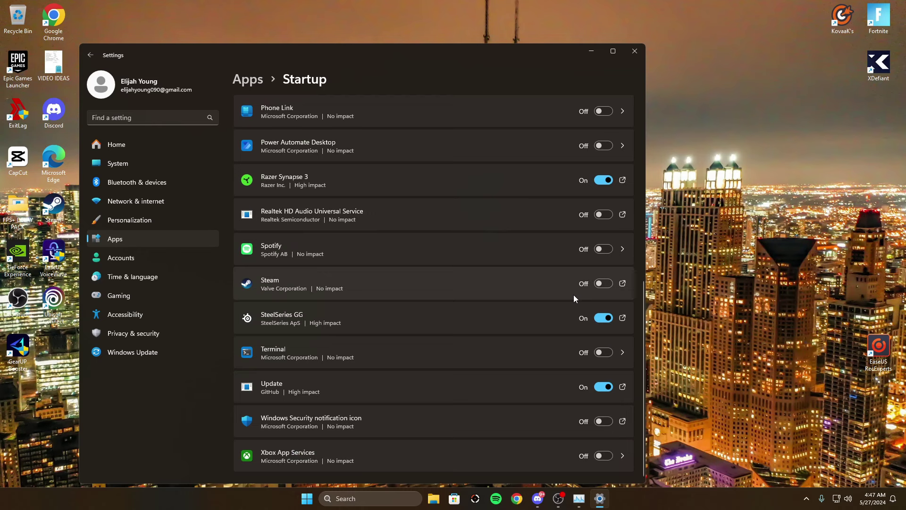
Glance at the Accounts and Time & language settings, then open Game Mode under Gaming and toggle its switch
left_click(151, 256)
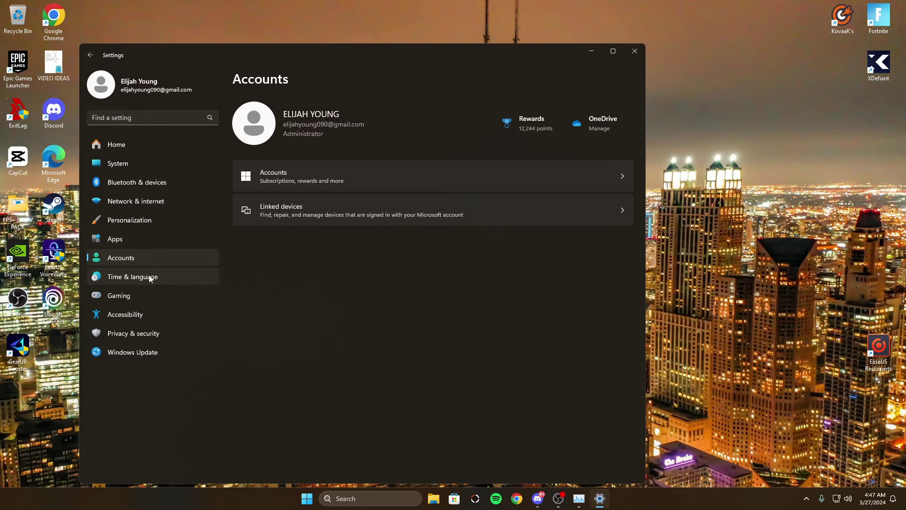
left_click(150, 277)
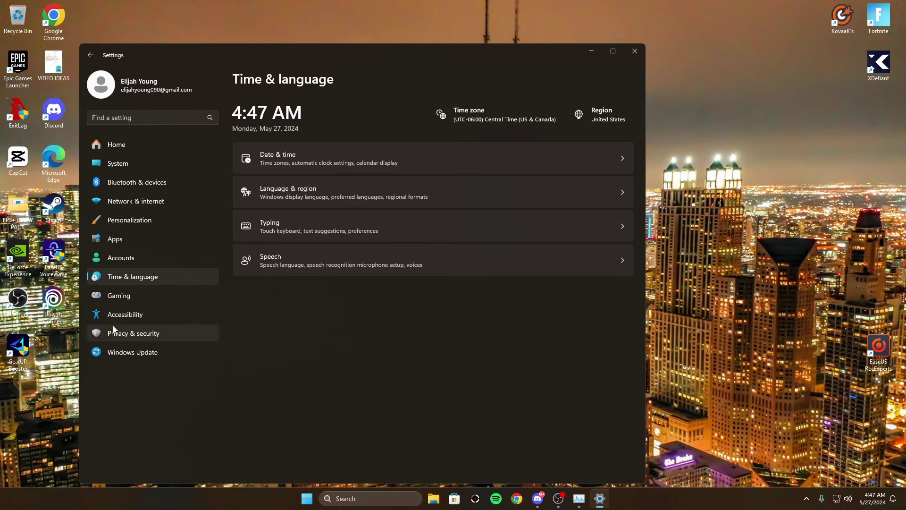
left_click(134, 297)
left_click(344, 178)
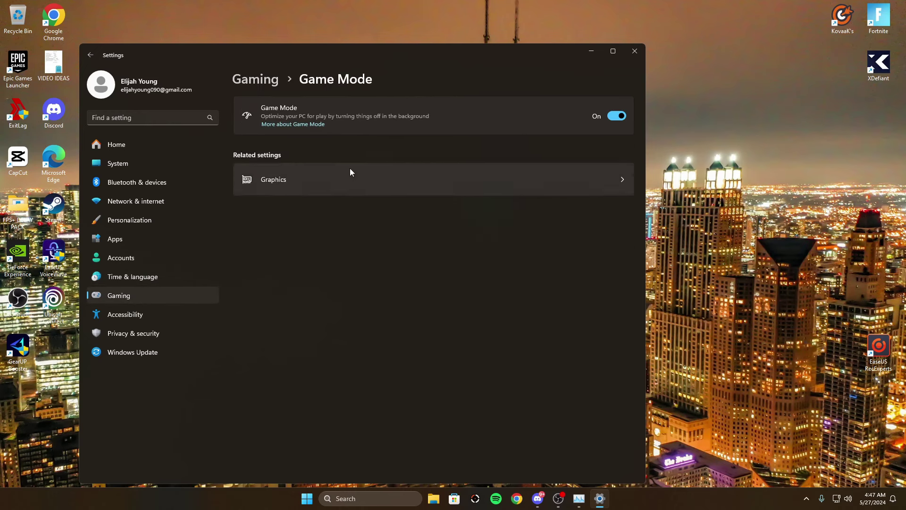
key("alt+Left")
left_click(335, 173)
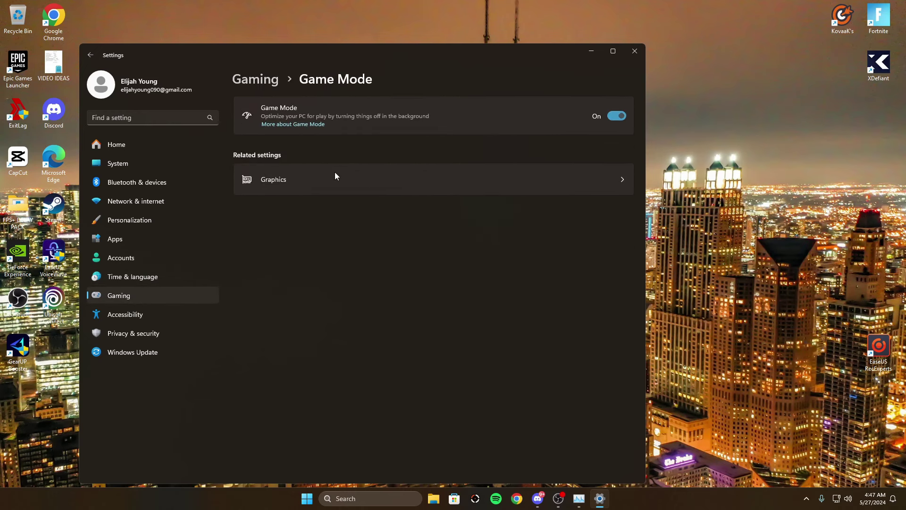
left_click(624, 117)
key("alt+Left")
key("alt+Left")
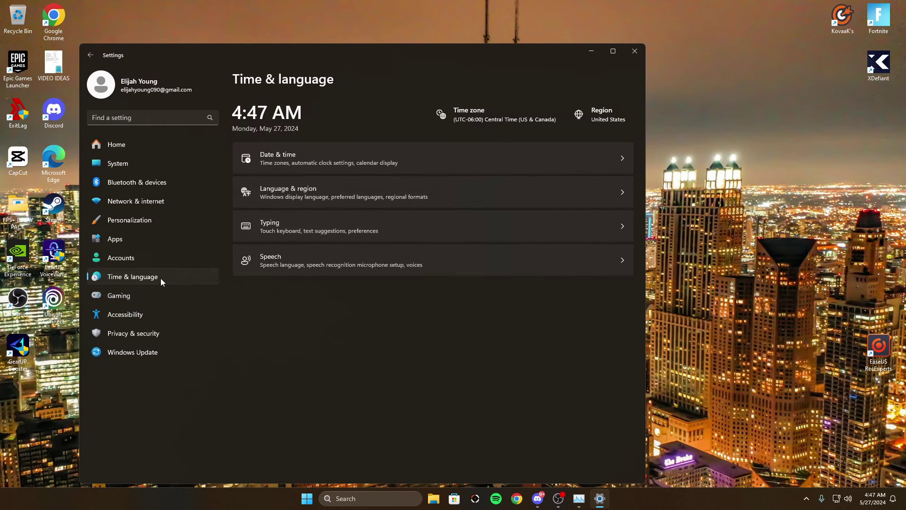
Toggle the option allowing the controller to open Game Bar, then open the Captures settings
left_click(137, 295)
left_click(336, 124)
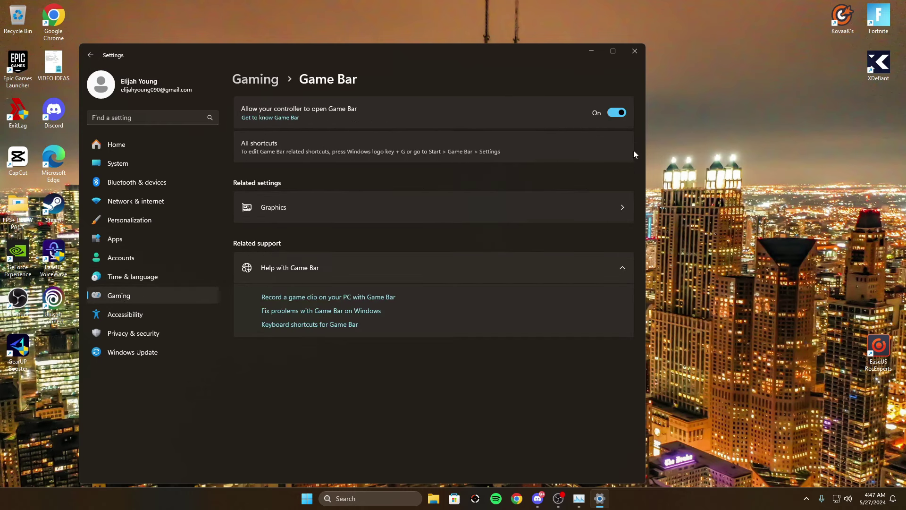
left_click(618, 114)
key("alt+Left")
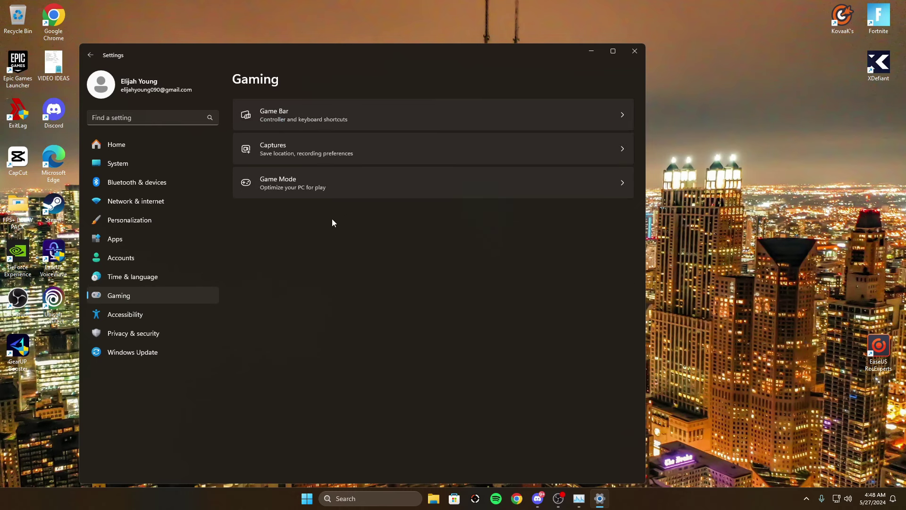
left_click(301, 160)
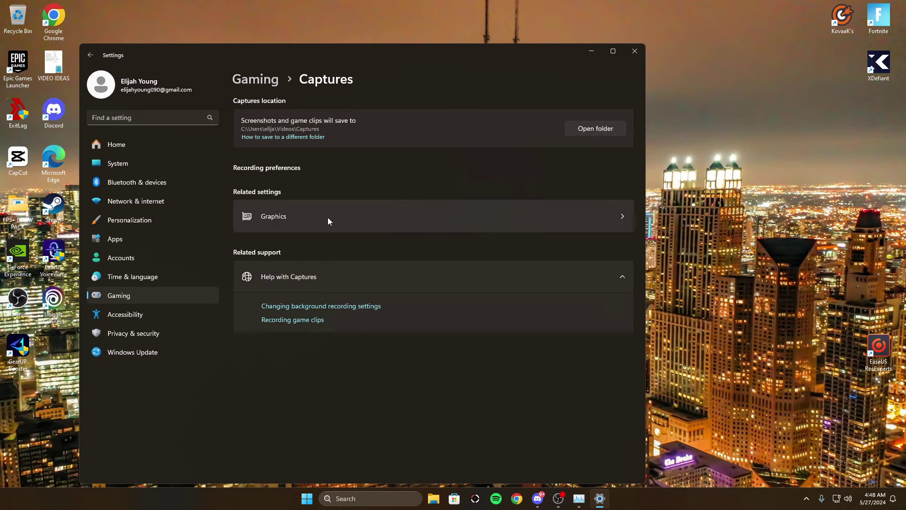
Look through the Accessibility, Accounts, Apps, Personalization, Bluetooth & devices and System categories, then close Settings
left_click(173, 315)
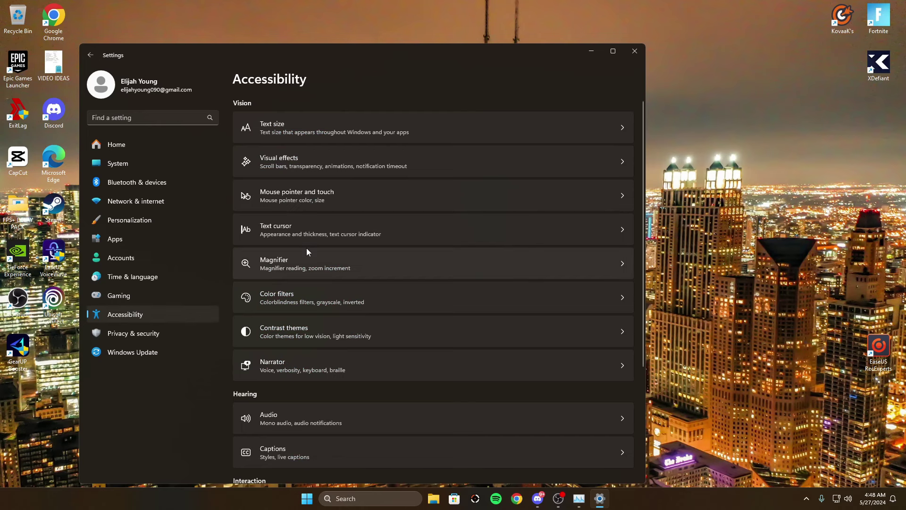
left_click(142, 258)
left_click(141, 240)
left_click(143, 220)
left_click(141, 182)
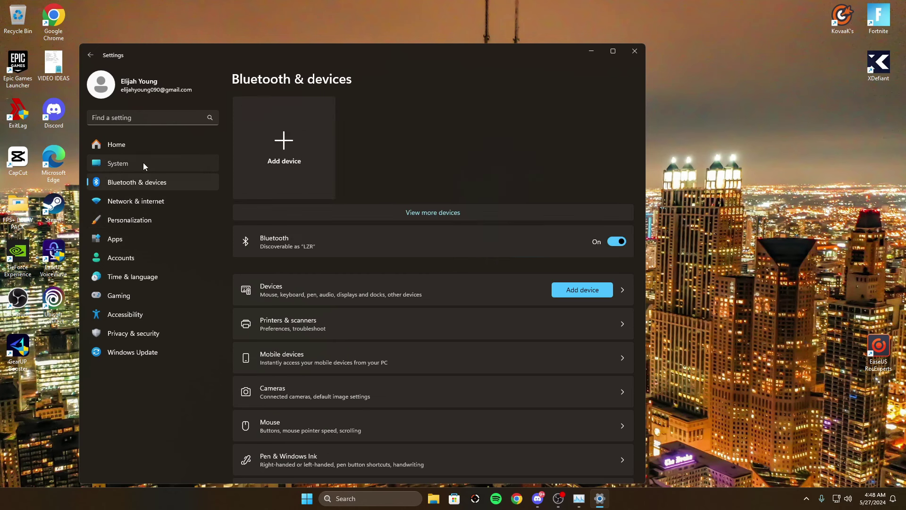
left_click(138, 164)
left_click(136, 145)
left_click(634, 51)
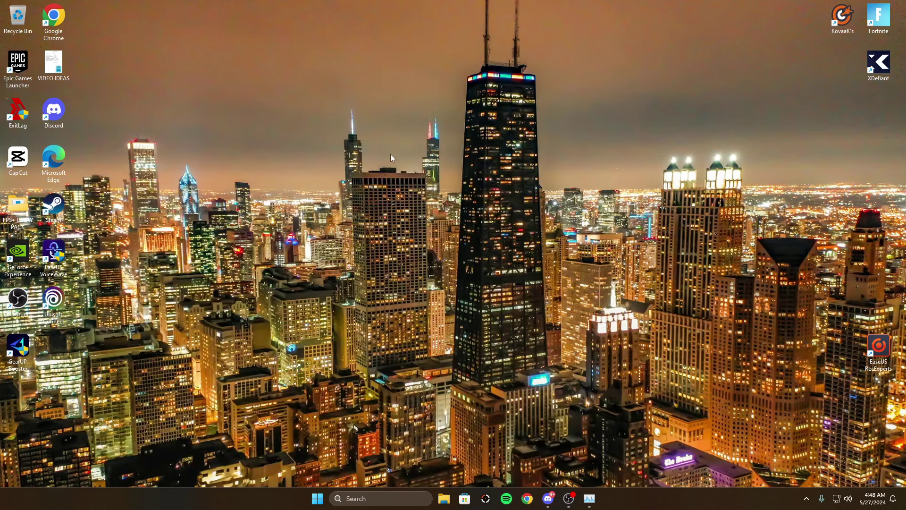
Find the Windows appearance and performance options, review the custom visual effects list and accept it as configured
right_click(390, 154)
left_click(418, 194)
left_click(373, 499)
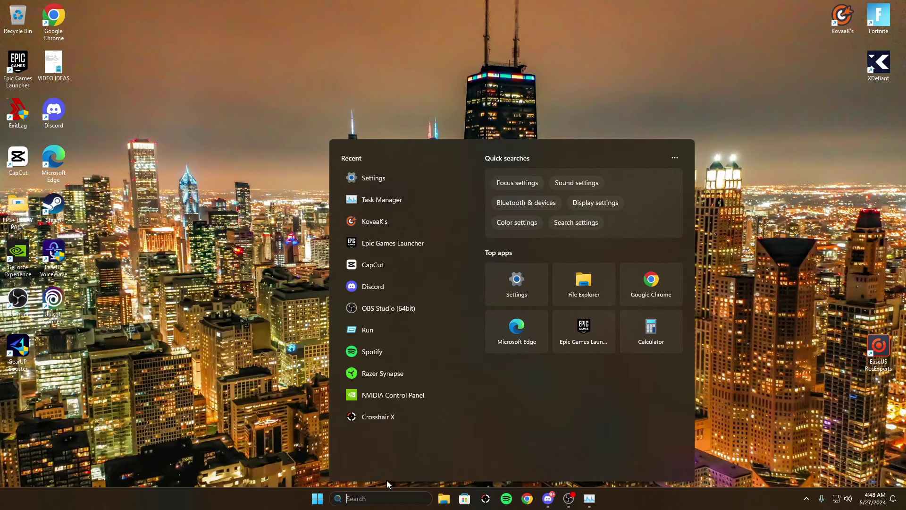
type("adj")
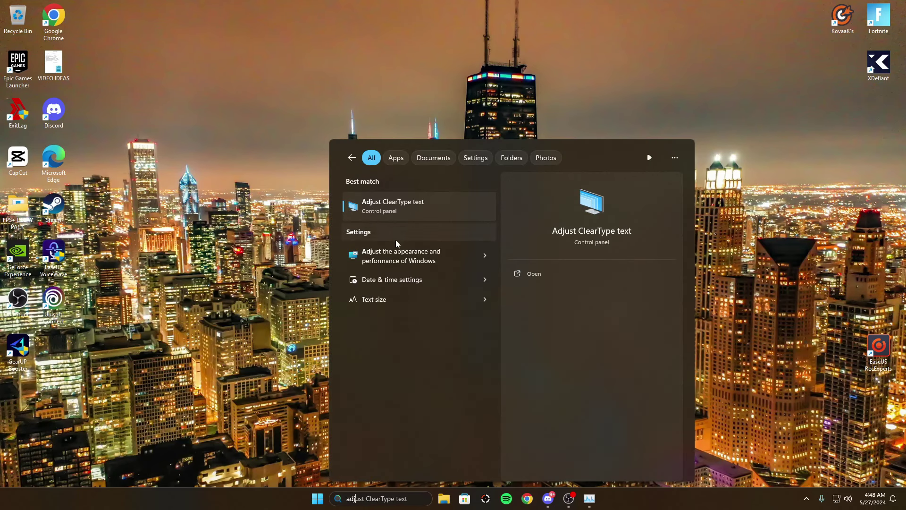
left_click(397, 255)
left_click_drag(207, 100, 498, 94)
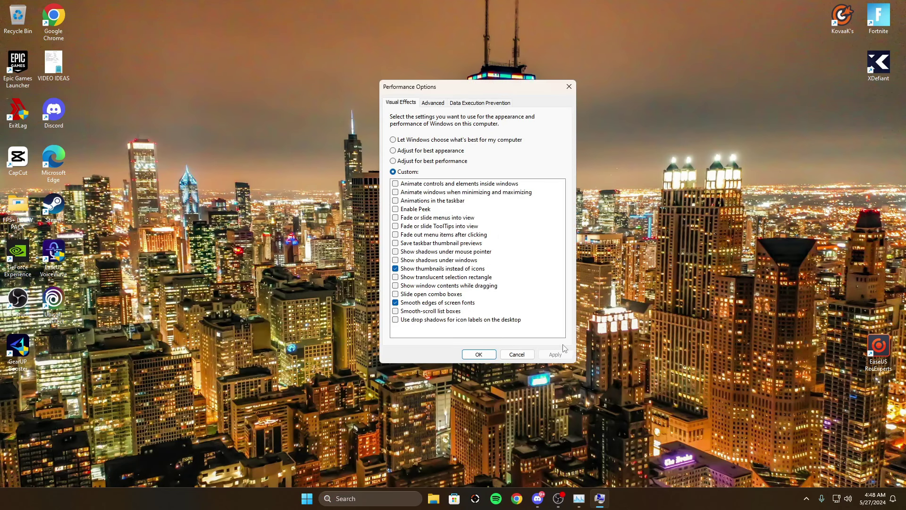
left_click(478, 355)
Open the additional mouse settings, check the Enhance pointer precision option under the pointer options, and close the mouse windows
left_click(349, 498)
type("mouse")
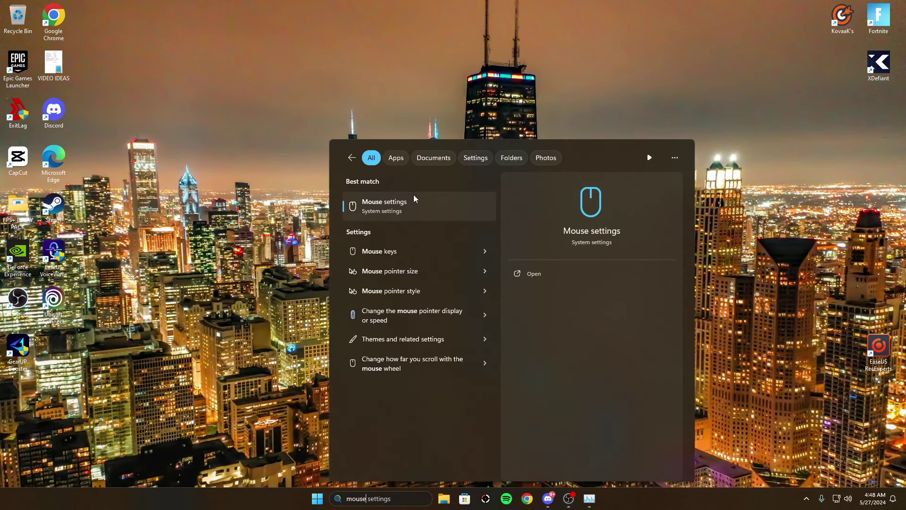
left_click(413, 198)
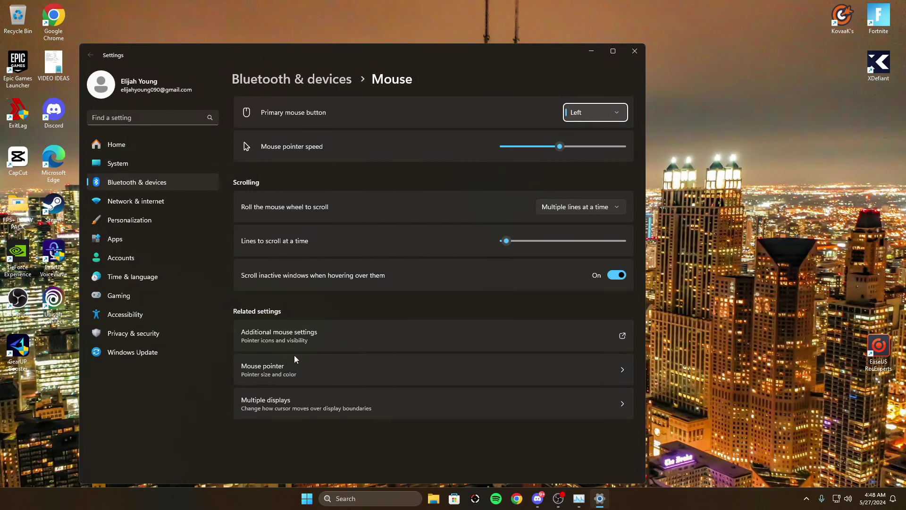
left_click(317, 345)
left_click_drag(226, 101, 452, 108)
left_click(376, 132)
left_click(348, 131)
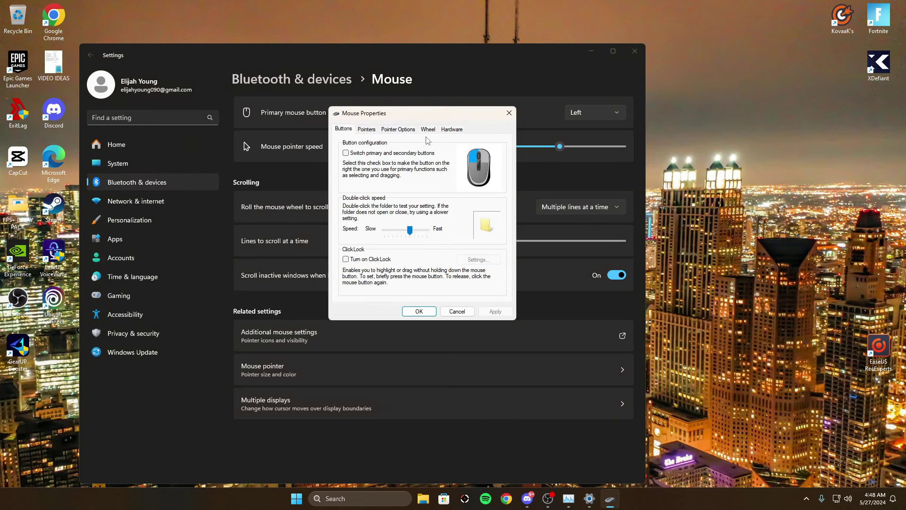
left_click(413, 131)
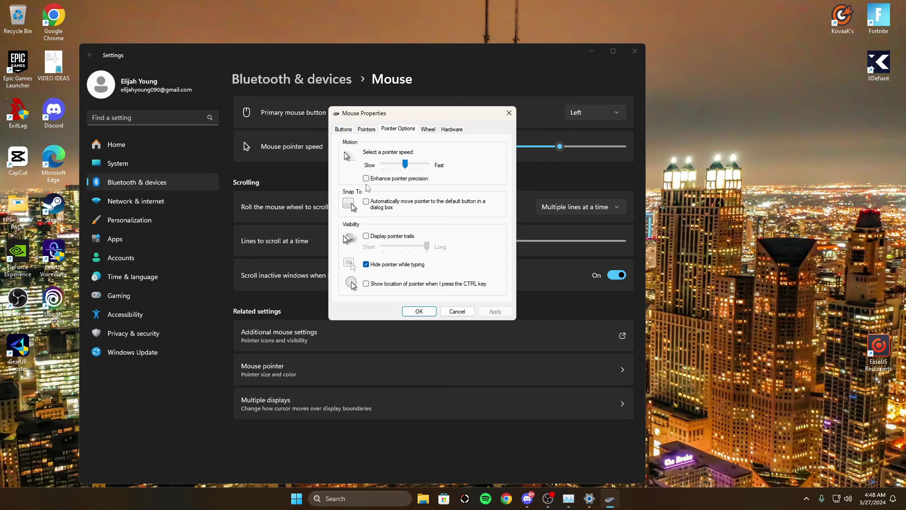
left_click(509, 113)
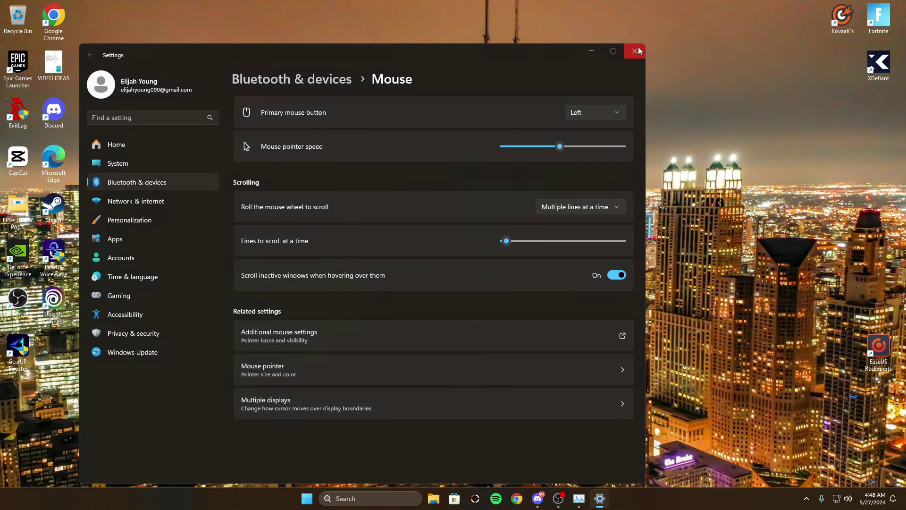
left_click(635, 51)
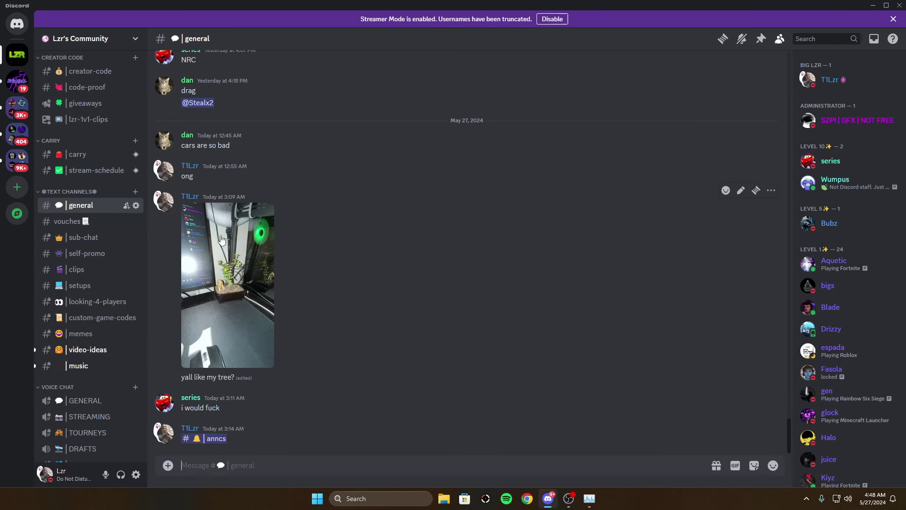
In Discord, open the youtube-stuff channel and copy the powercfg -duplicatescheme power plan command from the message
left_click(221, 240)
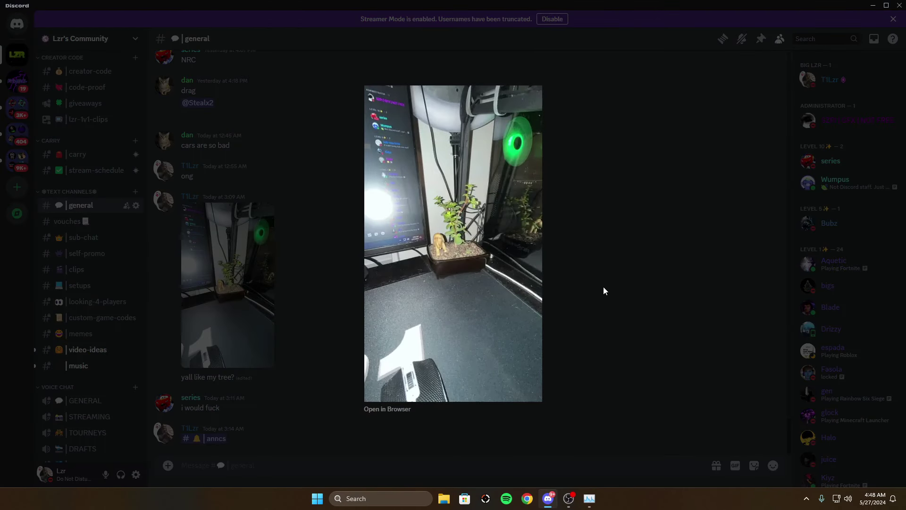
left_click(603, 291)
scroll(100, 167, "up", 3)
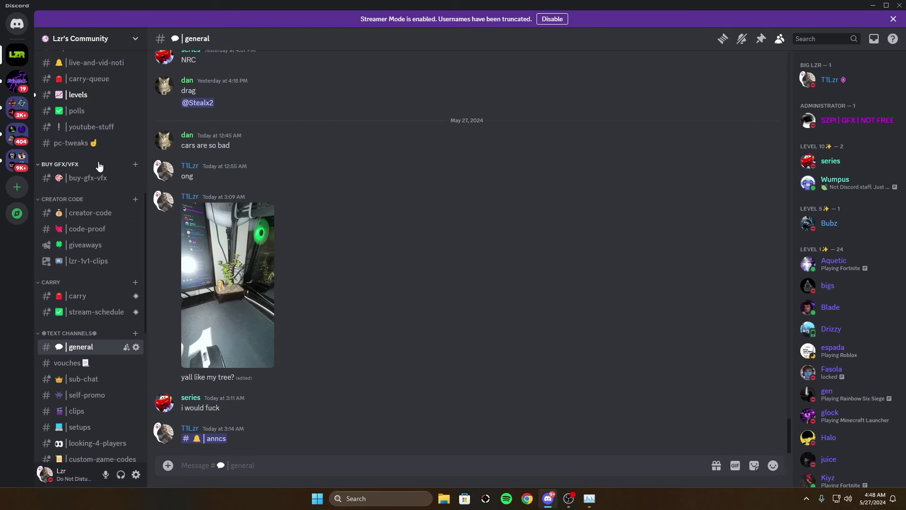
left_click(97, 127)
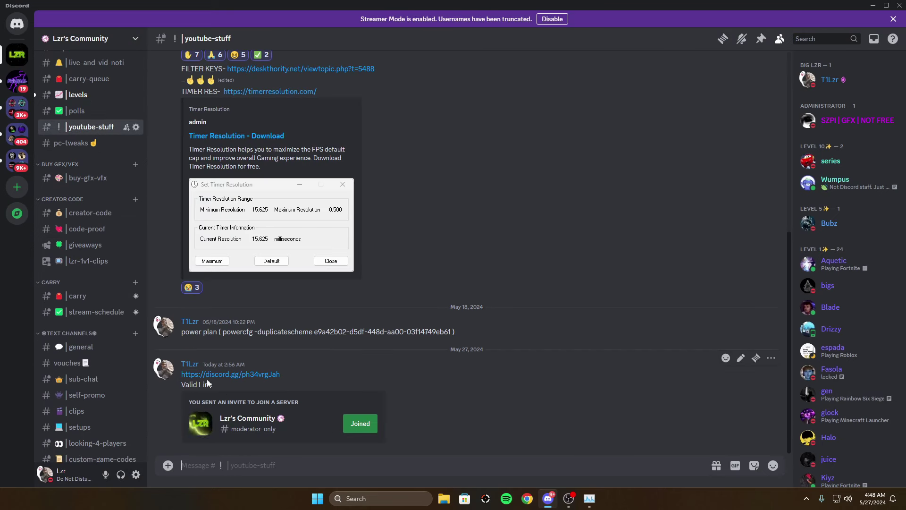
left_click_drag(222, 332, 444, 339)
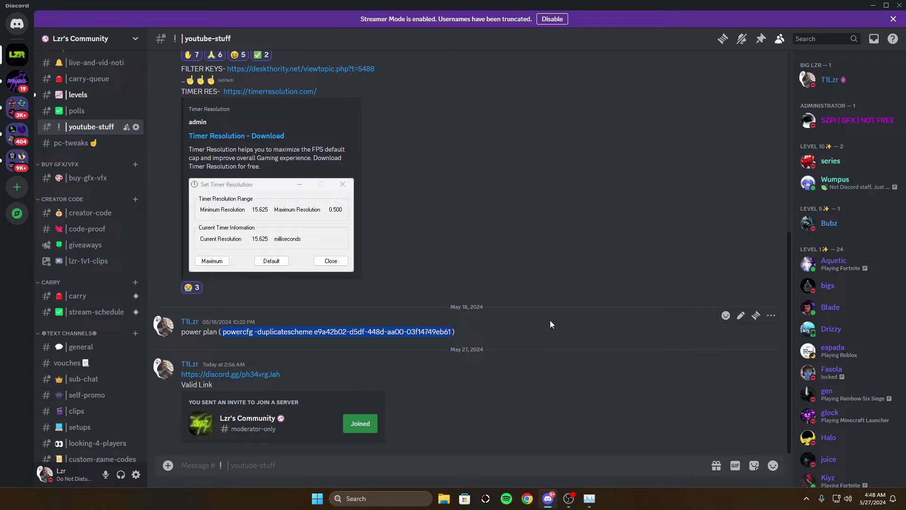
left_click(540, 331)
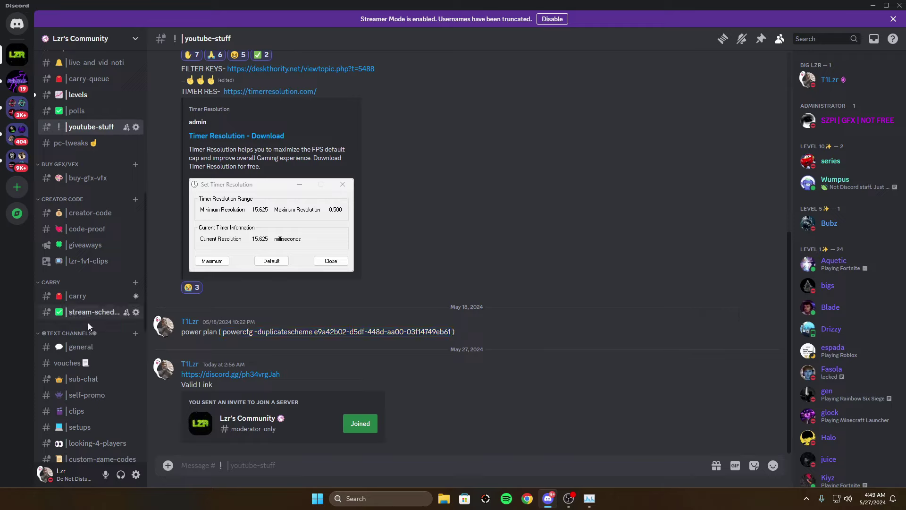
Run powercfg -duplicatescheme e9a42b02-d5df-448d-aa00-03f14749eb61 in an administrator terminal, then minimize it
right_click(319, 501)
left_click(311, 365)
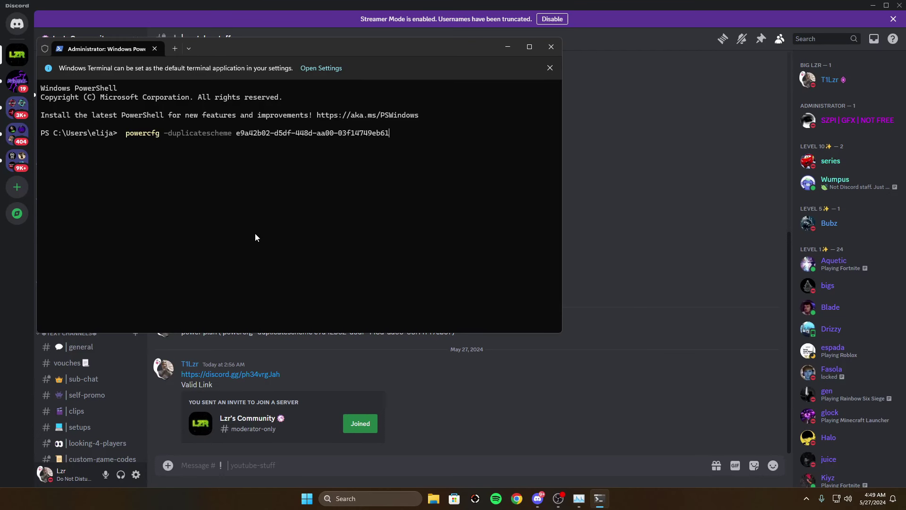
key("Return")
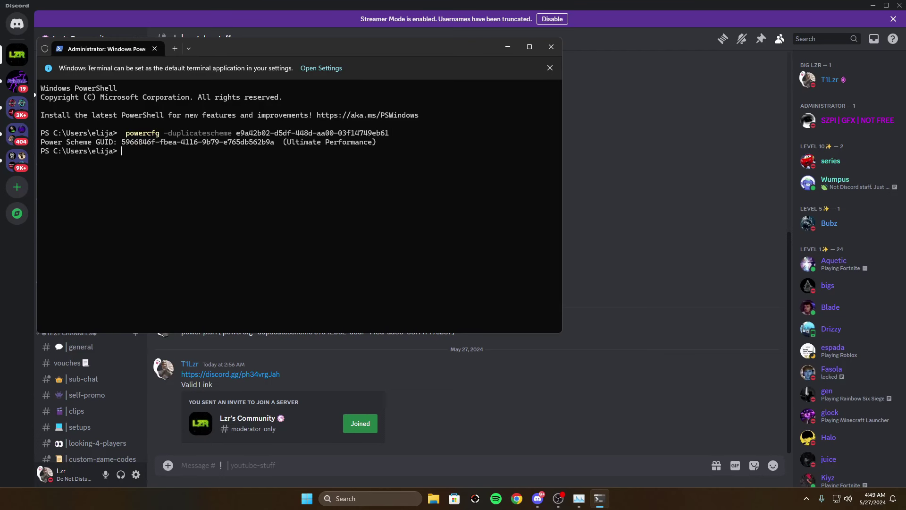
left_click(507, 46)
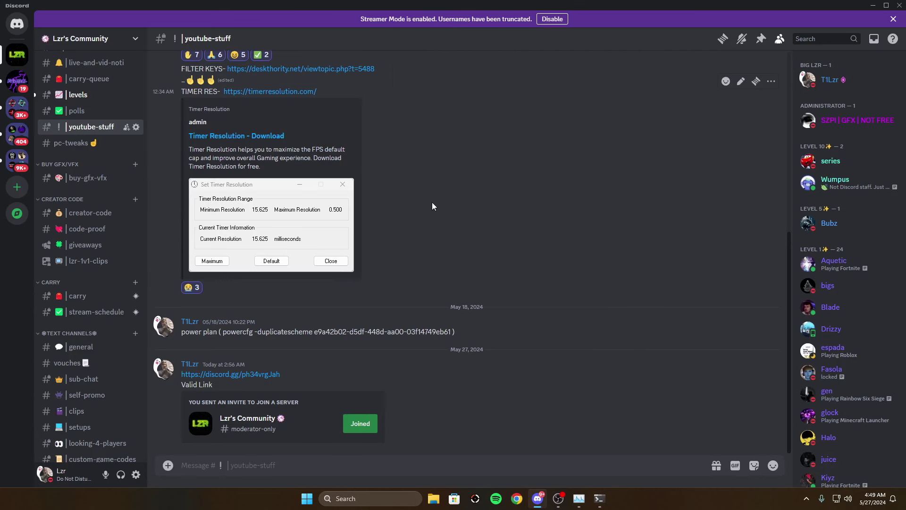
key("super")
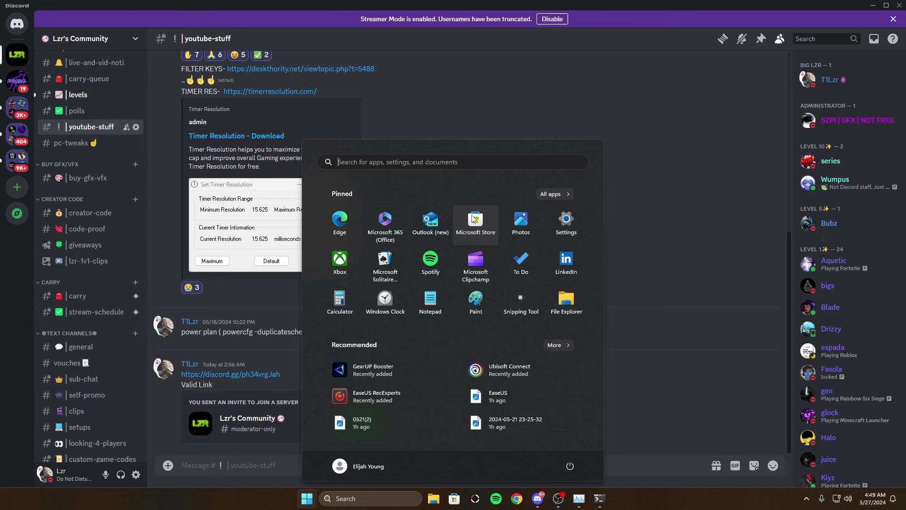
left_click(566, 218)
left_click(645, 55)
Search Windows for power, open Power Options, check the preferred and additional power plans, and close the window
key("super")
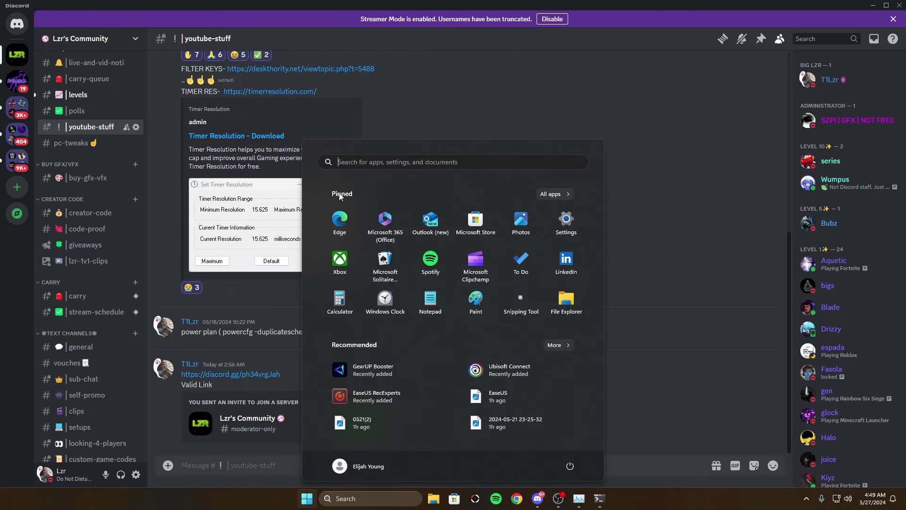
left_click(352, 164)
type("power")
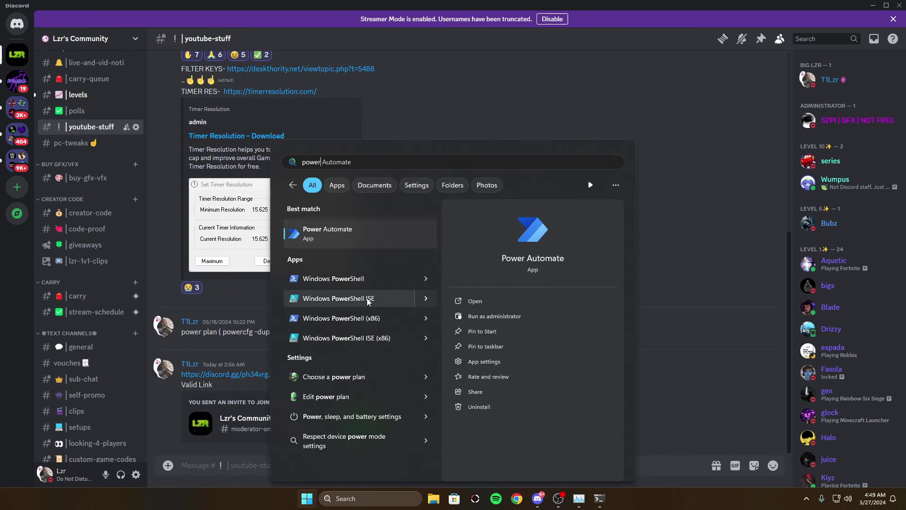
left_click(311, 397)
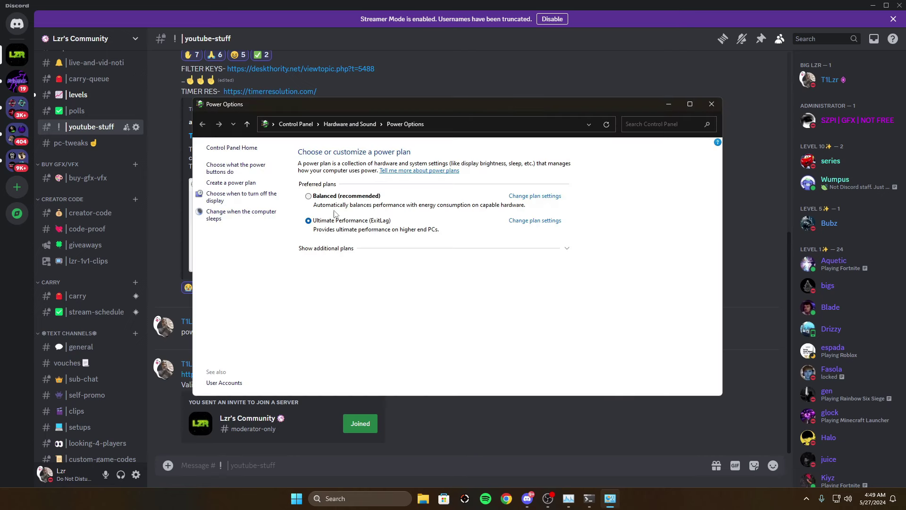
left_click(522, 249)
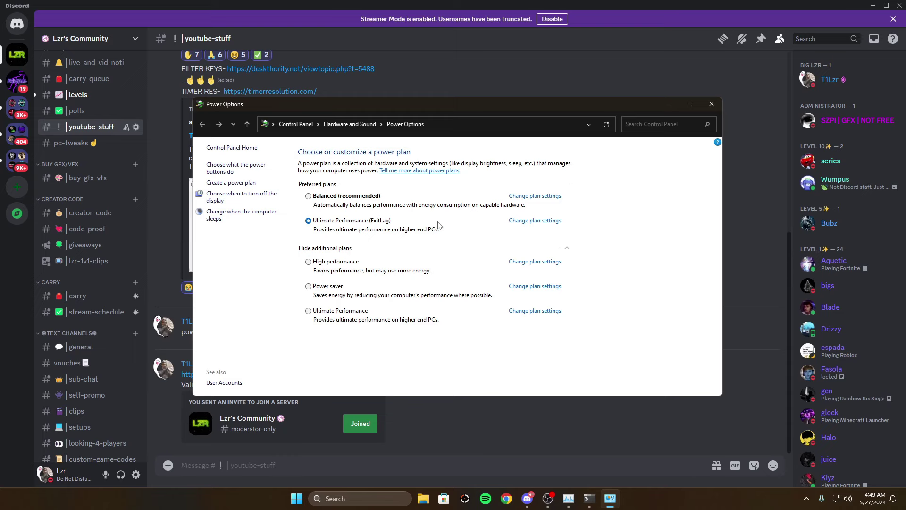
left_click(711, 103)
scroll(430, 221, "up", 4)
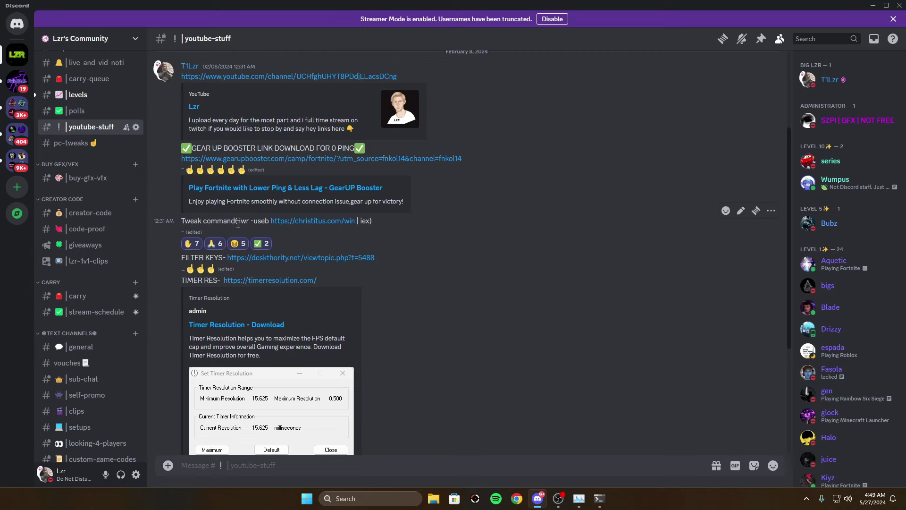
left_click_drag(238, 224, 371, 222)
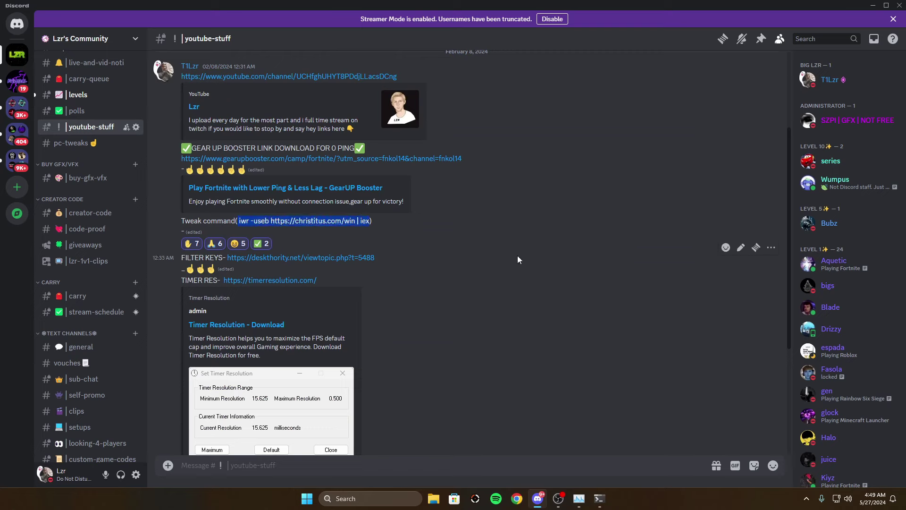
left_click(566, 204)
left_click(873, 7)
key("super")
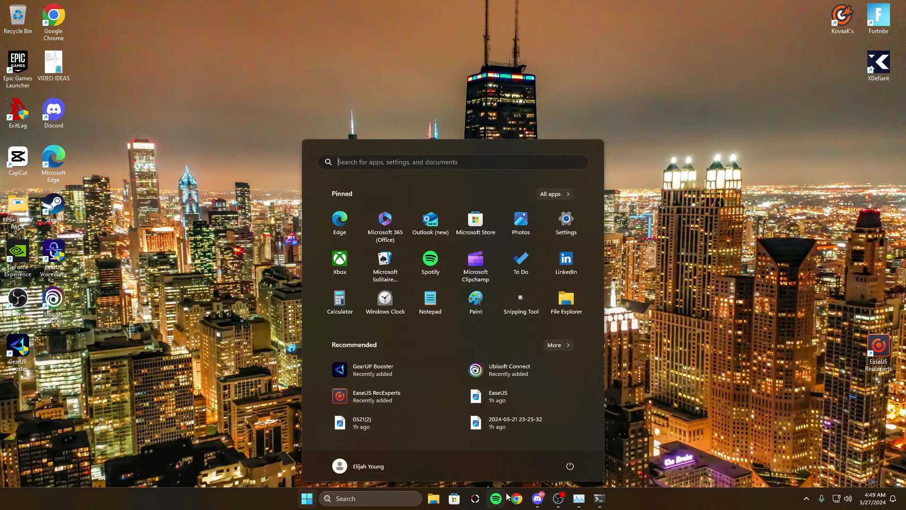
left_click(597, 498)
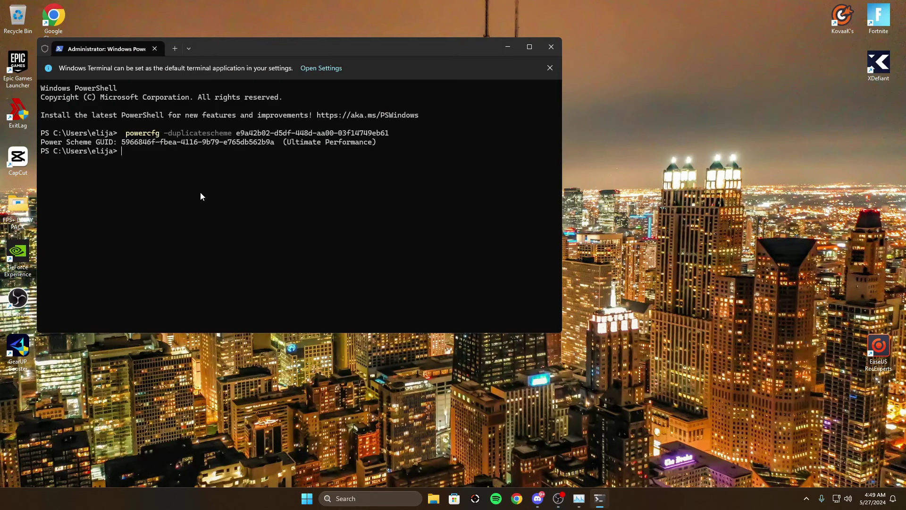
left_click(555, 50)
left_click(323, 502)
right_click(323, 502)
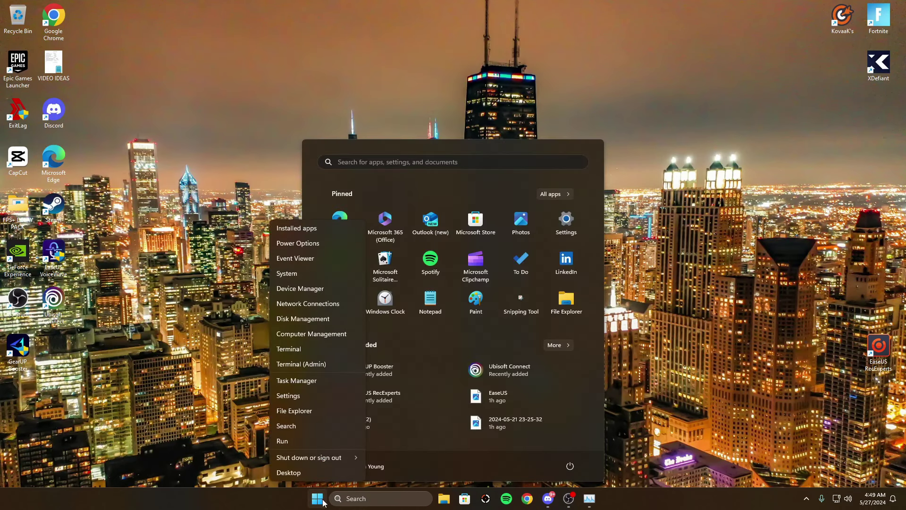
left_click(307, 365)
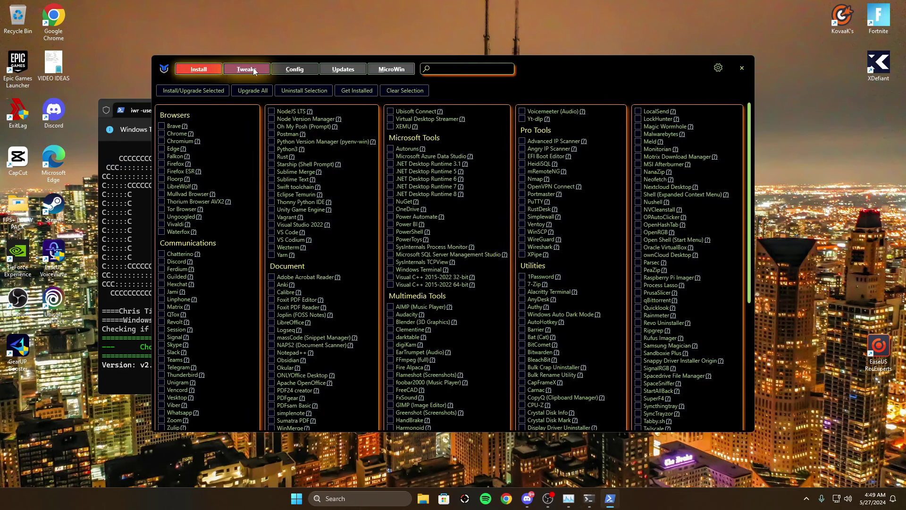
In the utility's Tweaks section, select essential tweaks including Delete Temporary Files and Run Disk Cleanup, then close it without running them
left_click(246, 69)
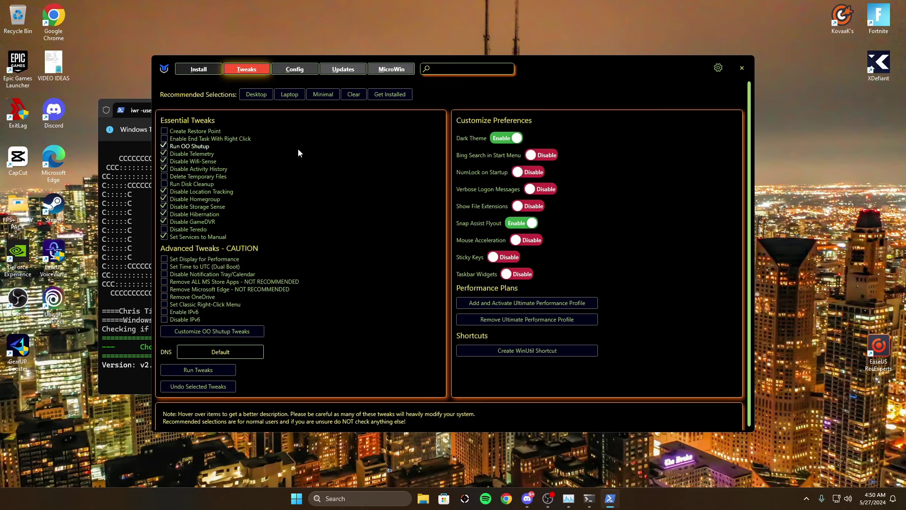
left_click(198, 183)
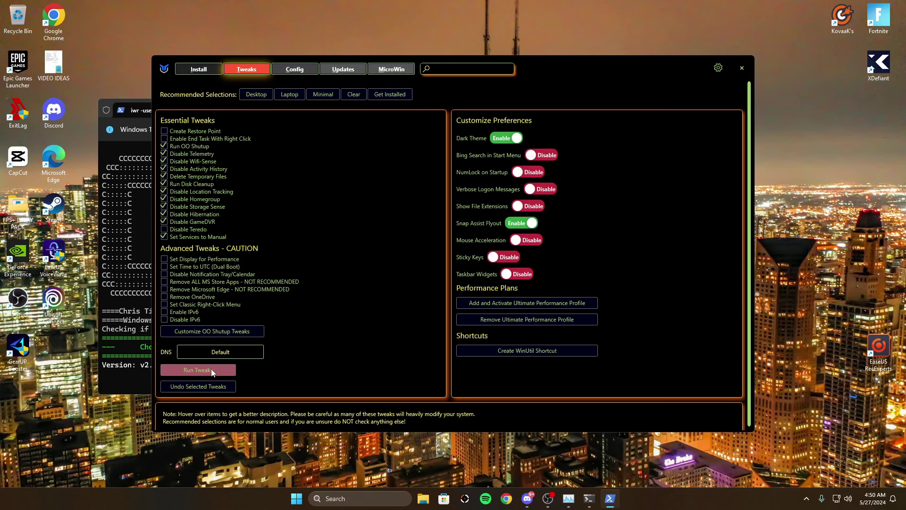
left_click_drag(603, 72, 833, 93)
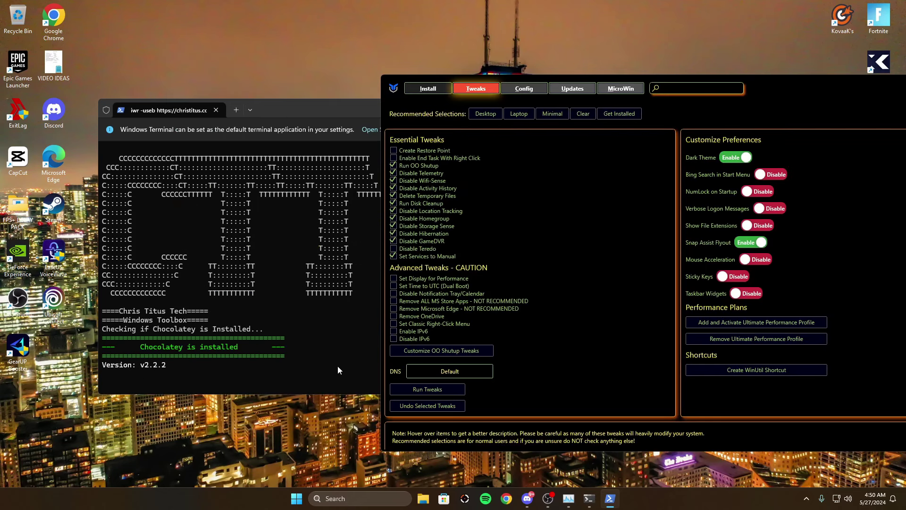
left_click_drag(763, 109, 444, 128)
left_click(661, 122)
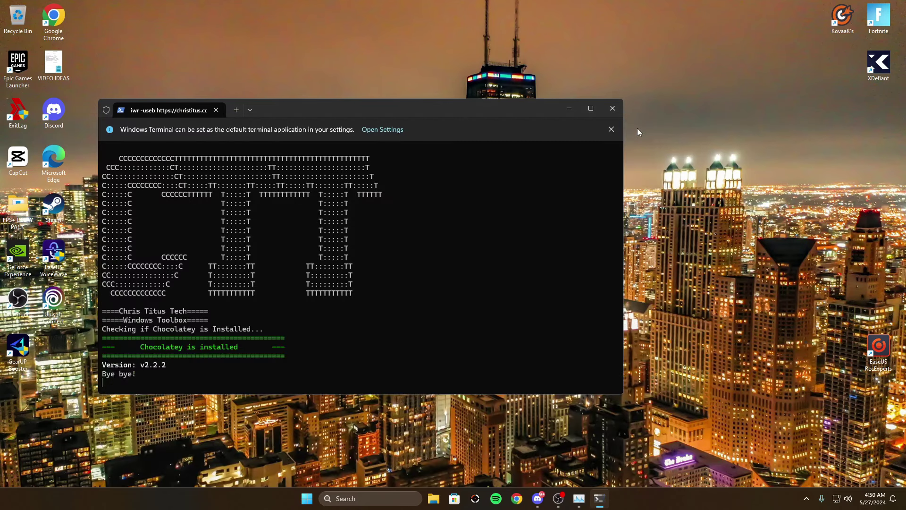
Close the terminal and check the memory, disk, Ethernet and GPU performance pages in a maximized Task Manager, ending on memory
left_click(620, 110)
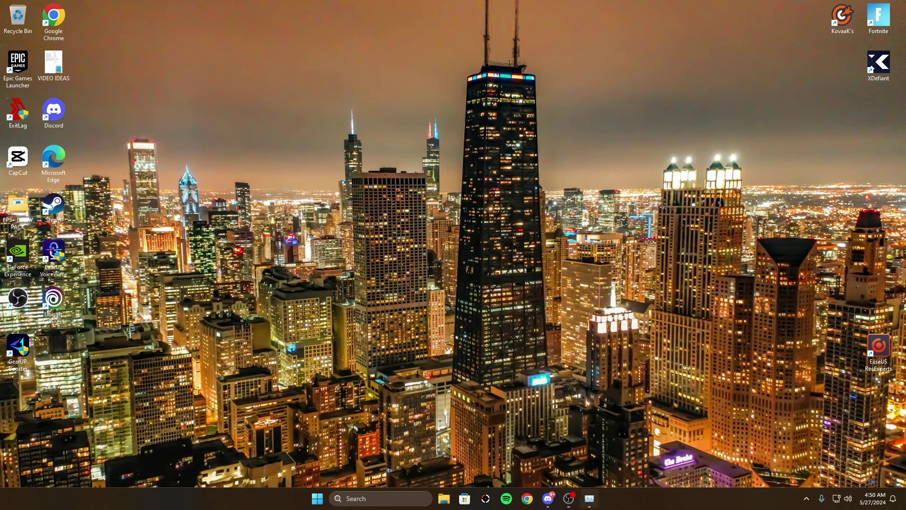
left_click(590, 499)
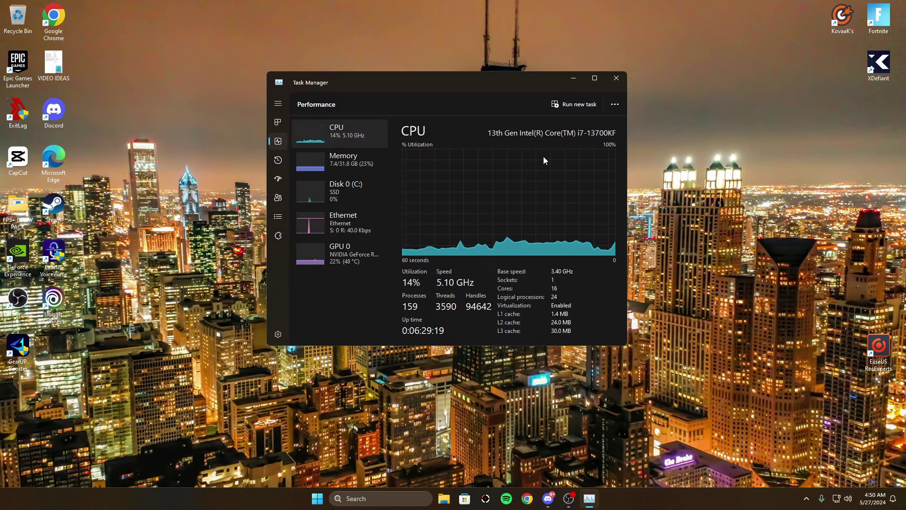
left_click(348, 160)
left_click(347, 185)
left_click(359, 222)
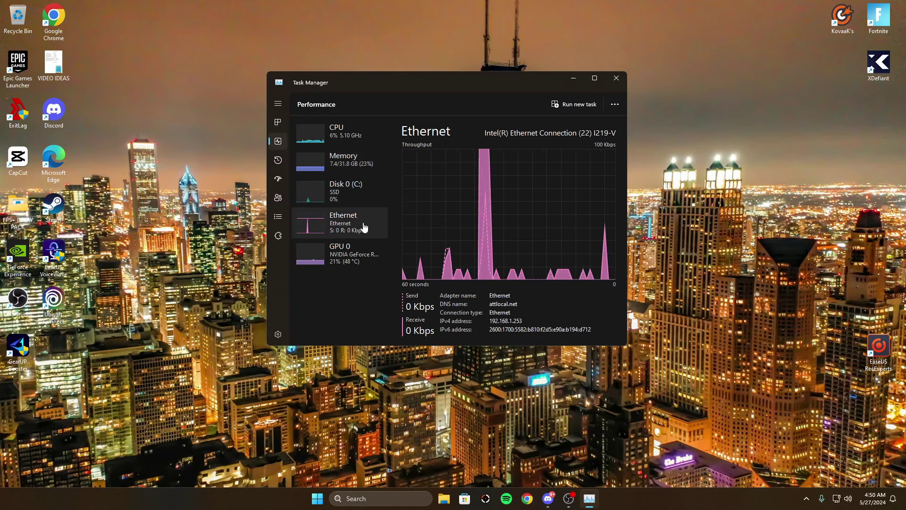
left_click(361, 255)
left_click(595, 79)
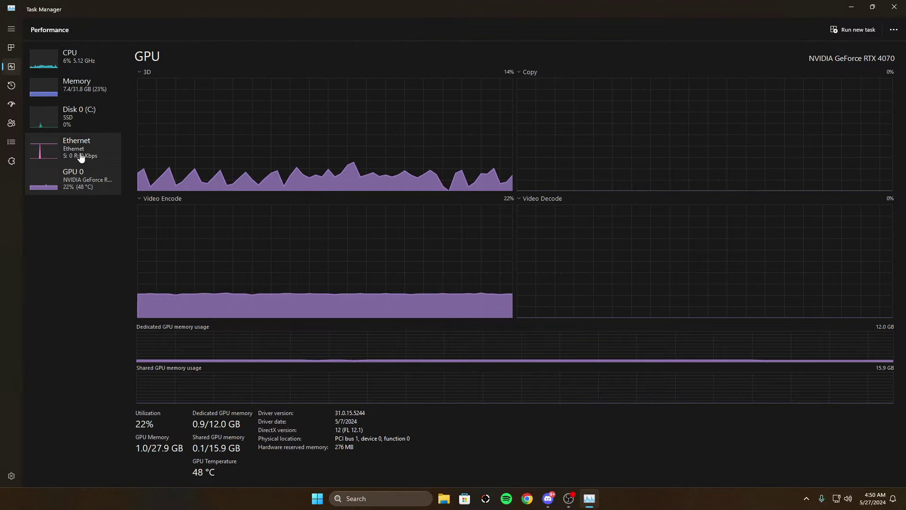
left_click(76, 96)
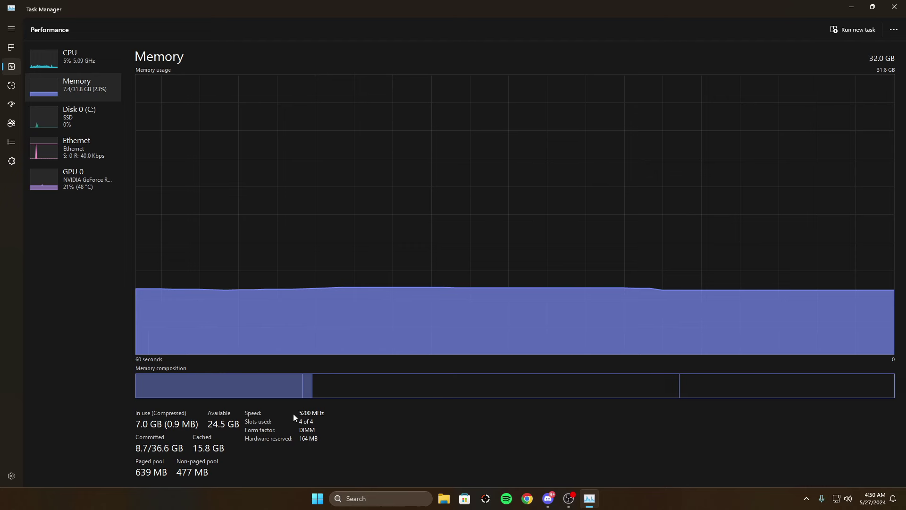
Switch to Discord, read the feedback message in the vouches channel, and return to the memory speed in Task Manager
left_click(548, 499)
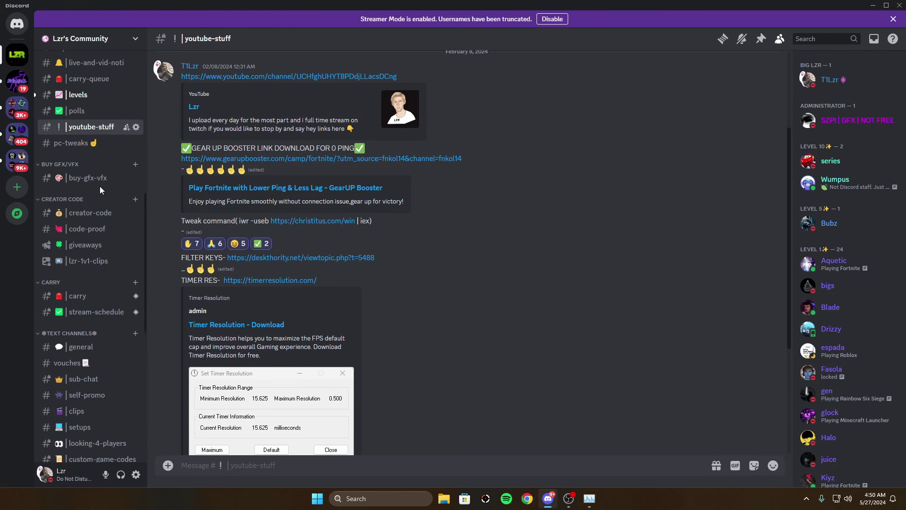
left_click(67, 363)
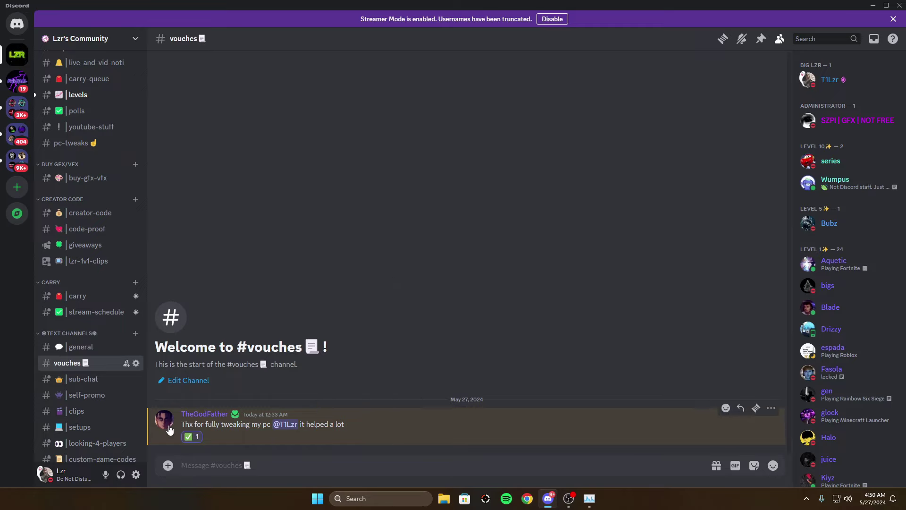
left_click_drag(182, 424, 345, 424)
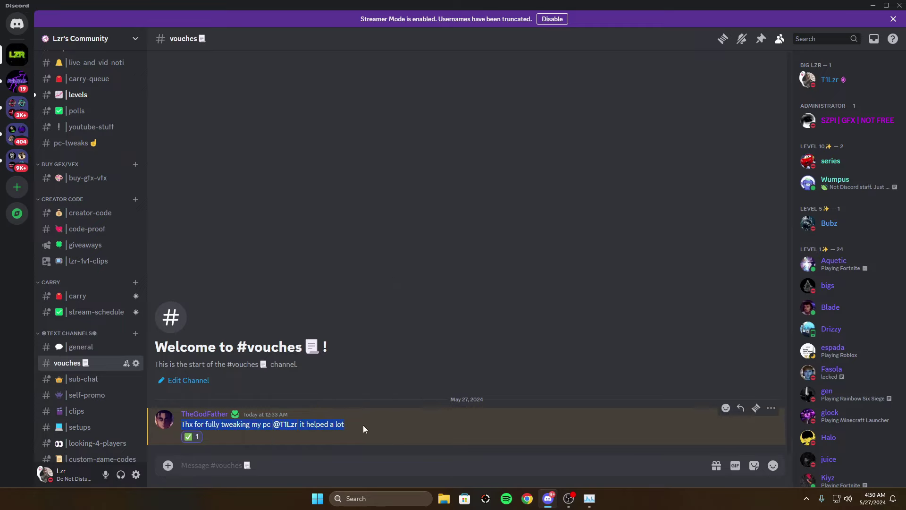
left_click(866, 5)
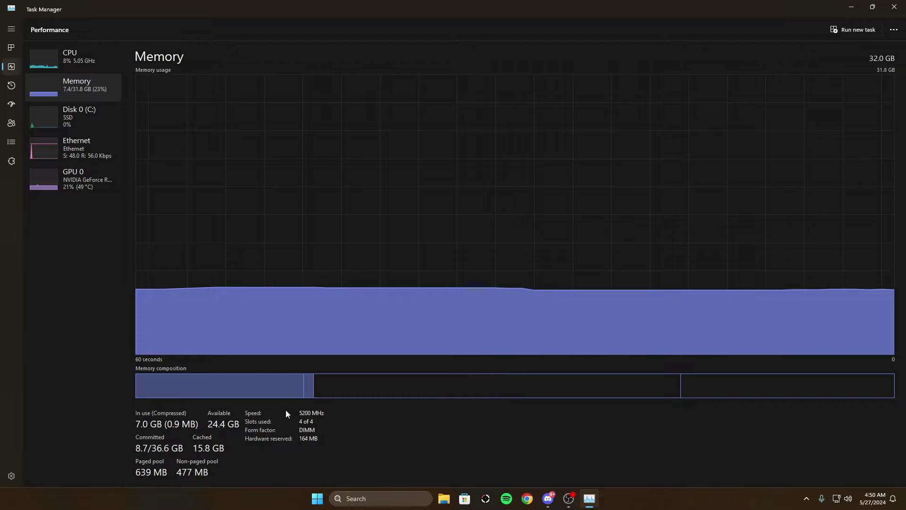
mouse_move(359, 389)
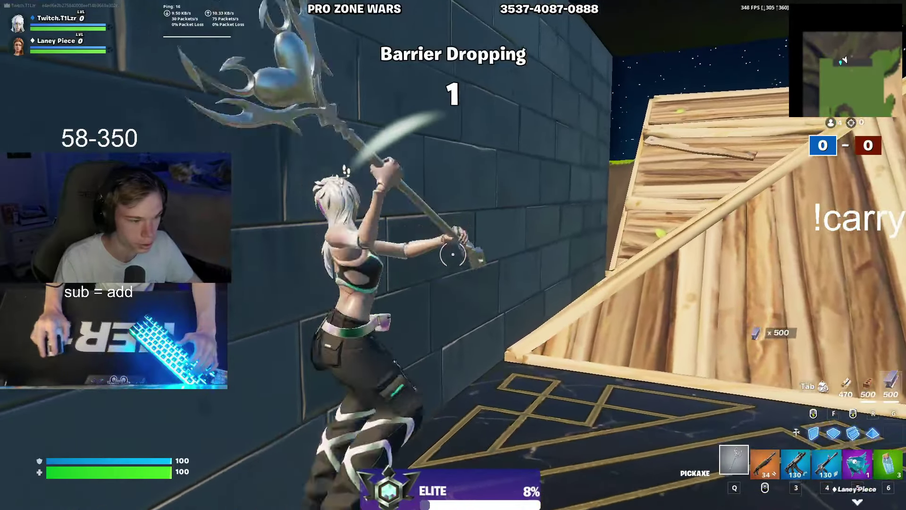
middle_click(454, 255)
key("shift+w")
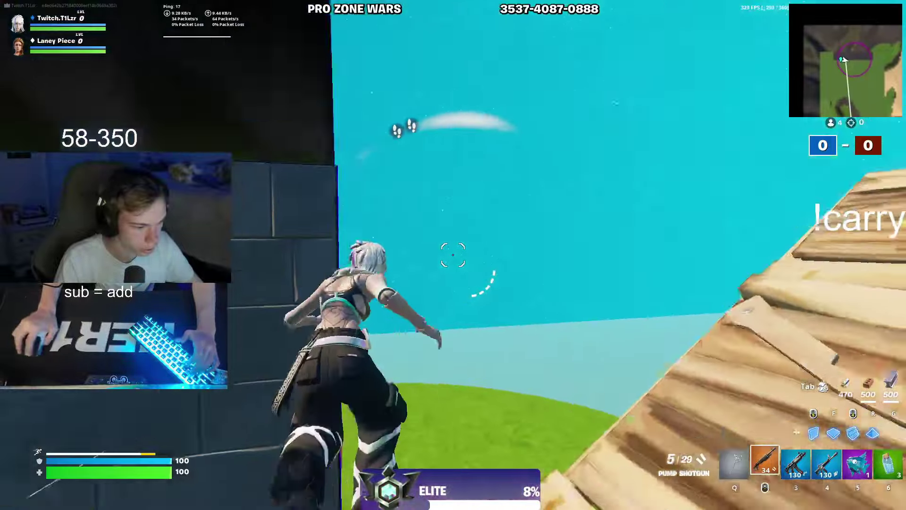
left_click(454, 254)
key("space")
middle_click(454, 255)
left_click(453, 255)
middle_click(453, 255)
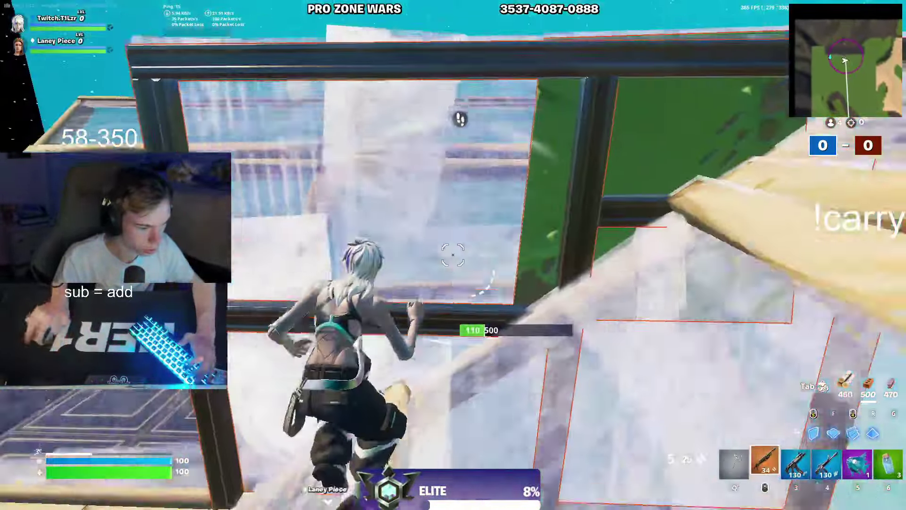
left_click(453, 255)
left_click(453, 254)
middle_click(453, 255)
left_click(453, 255)
left_click(453, 255)
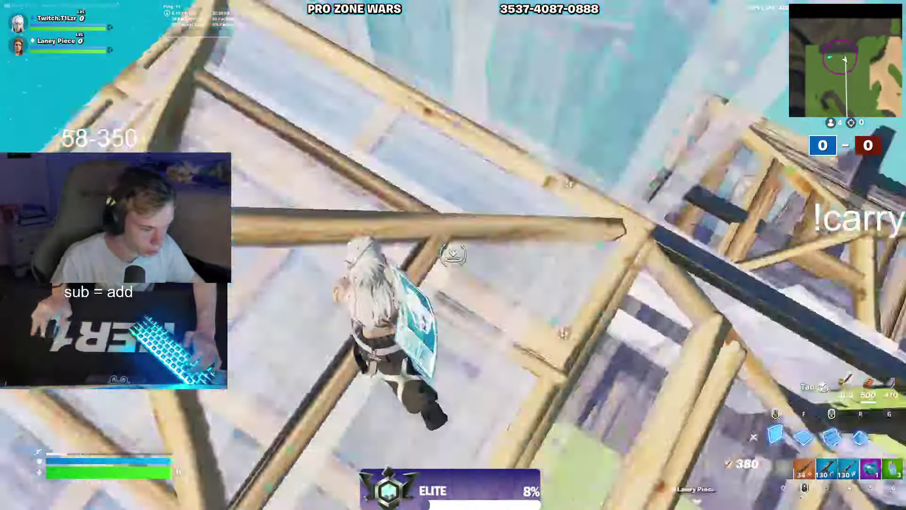
left_click(453, 255)
left_click(453, 255)
middle_click(454, 254)
key("g")
left_click(453, 255)
key("4")
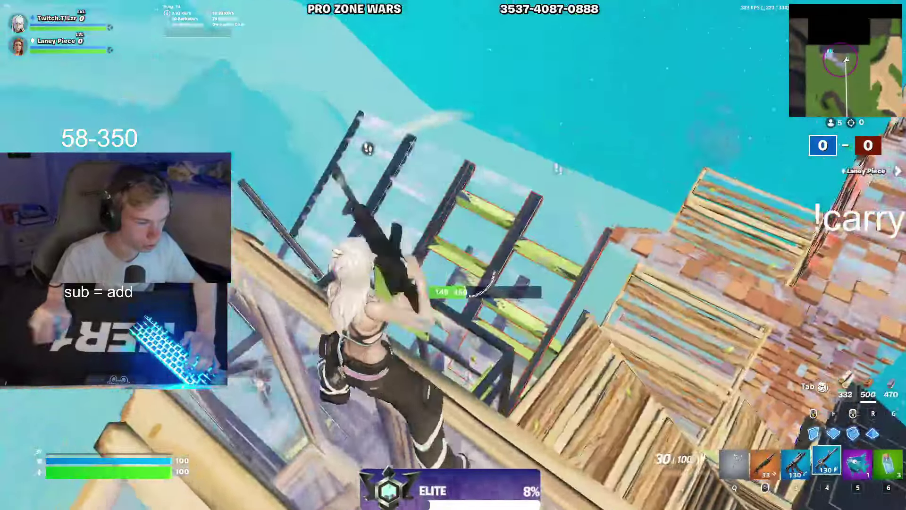
left_click(454, 255)
right_click(453, 255)
left_click(453, 255)
key("f")
left_click(453, 255)
left_click(453, 255)
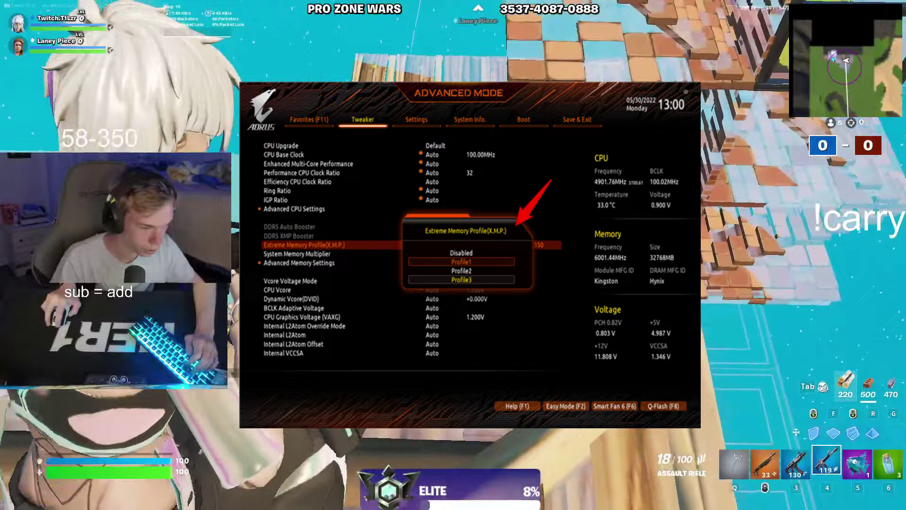
left_click(453, 255)
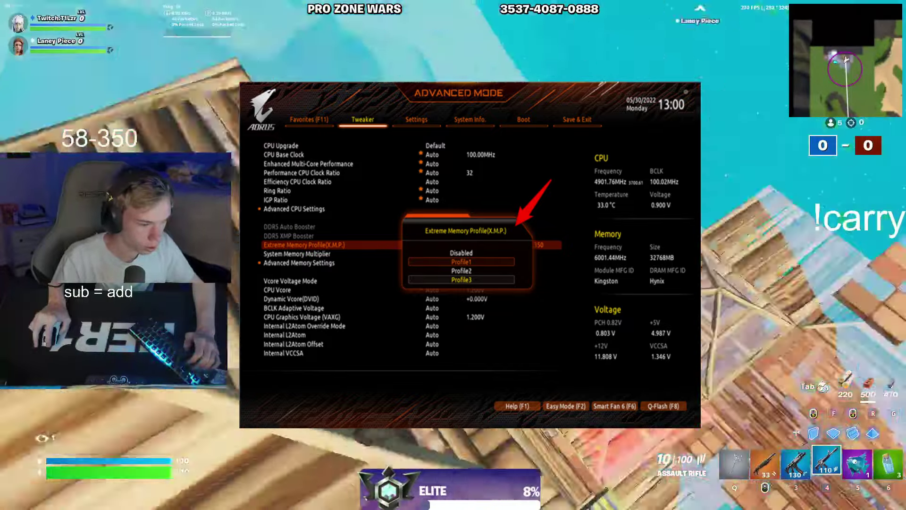
key("3")
right_click(453, 255)
left_click(453, 255)
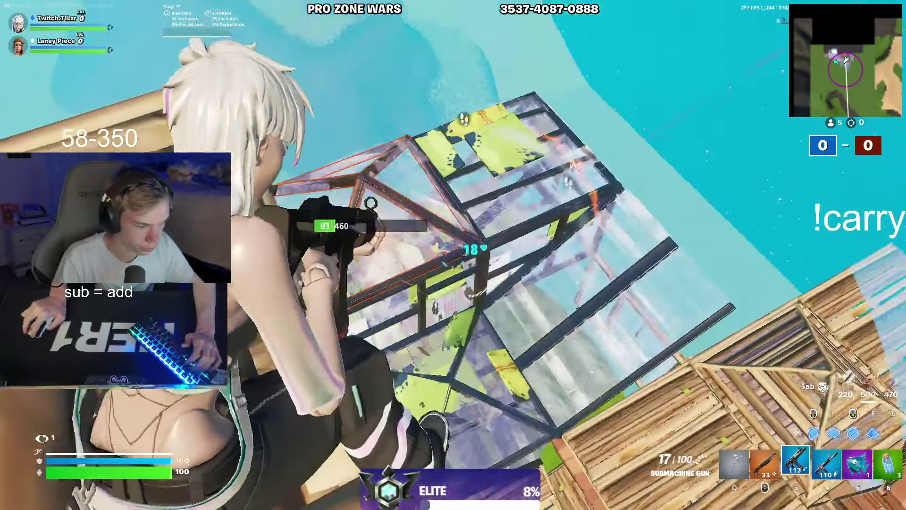
key("f")
left_click(453, 255)
left_click(453, 255)
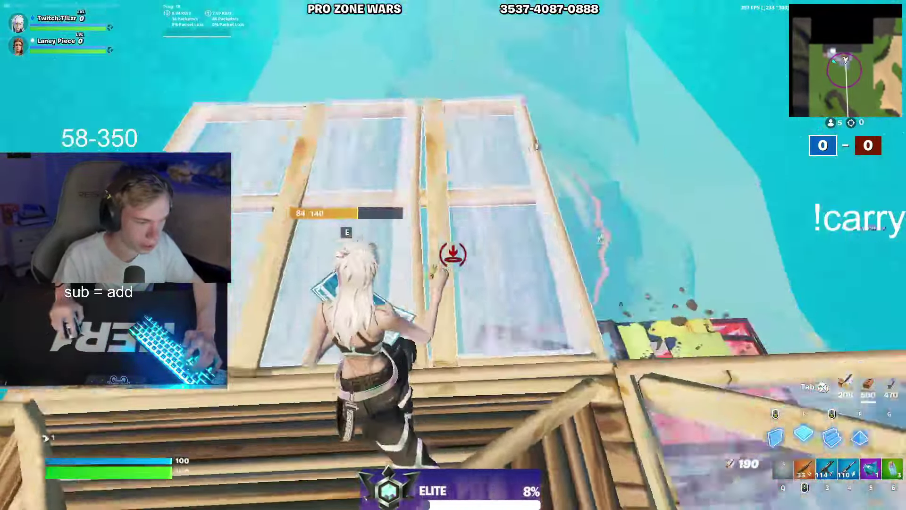
key("4")
key("r")
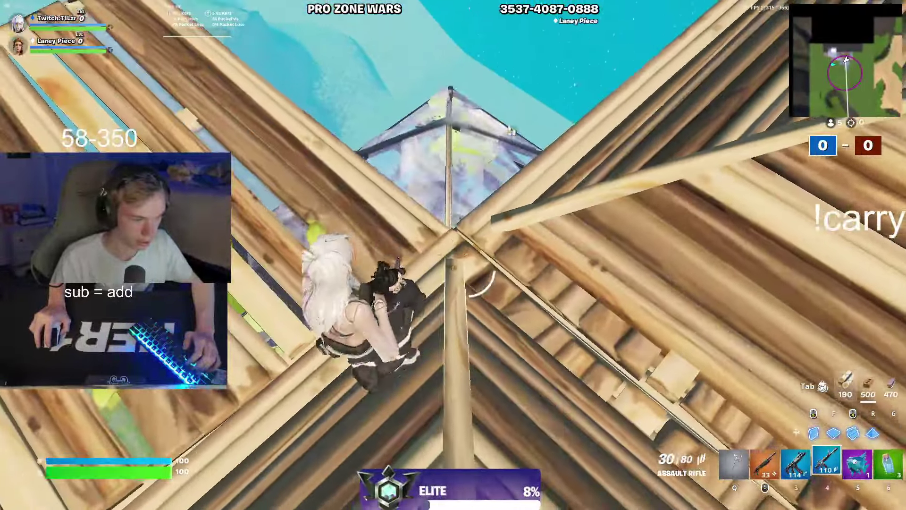
right_click(453, 255)
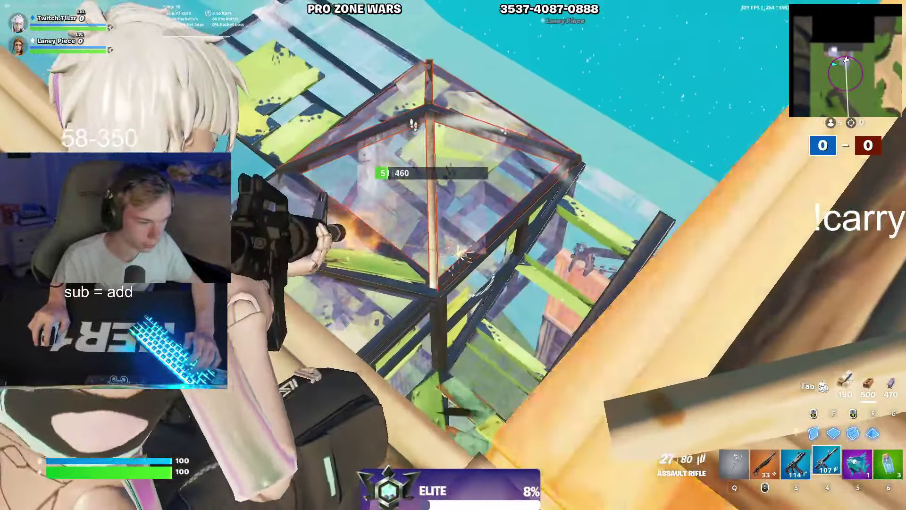
left_click(453, 255)
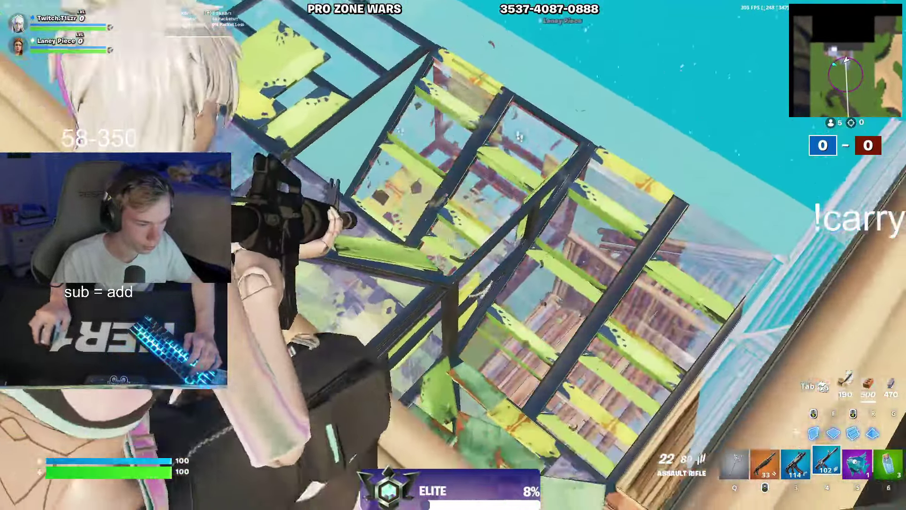
left_click(453, 255)
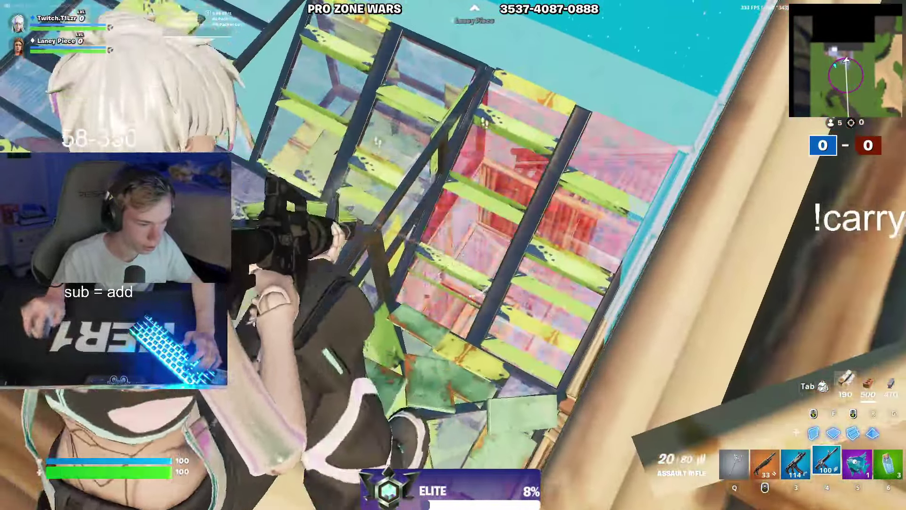
right_click(453, 255)
left_click(454, 255)
key("r")
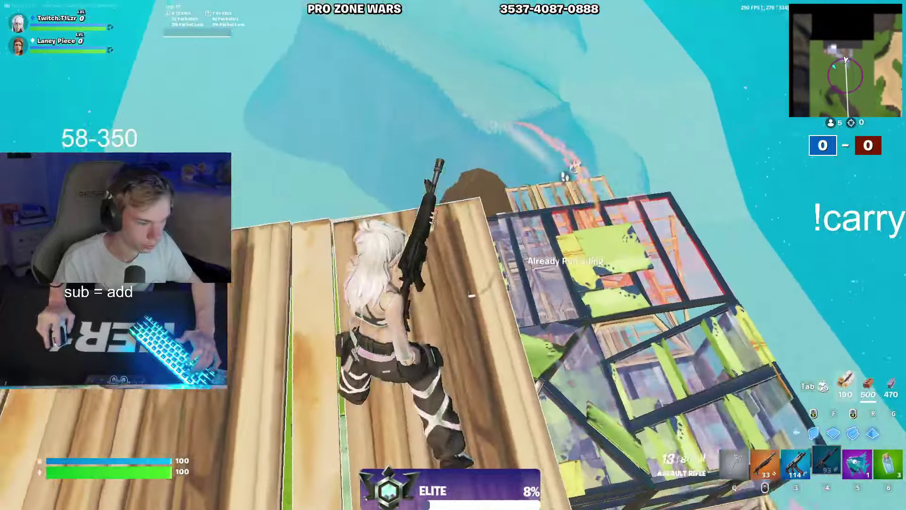
key("f")
left_click(453, 254)
key("4")
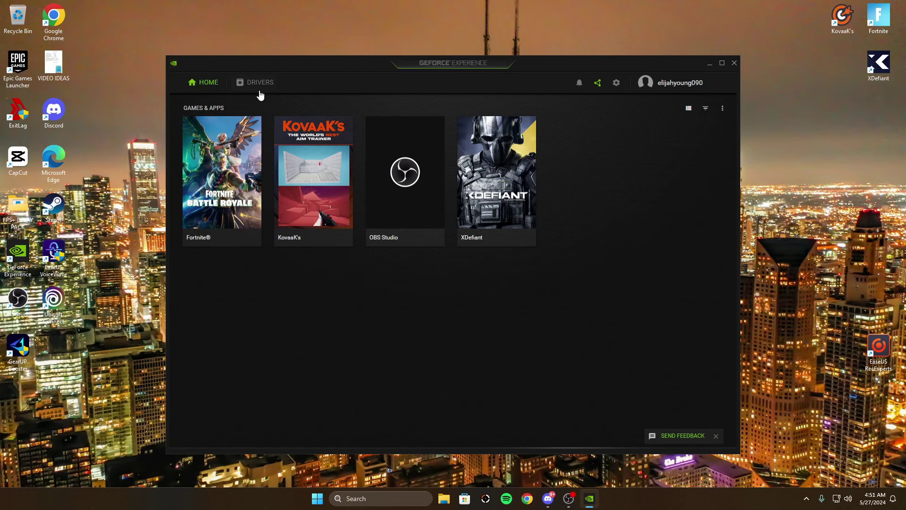
Check the drivers available in GeForce Experience and minimize the window
left_click(260, 83)
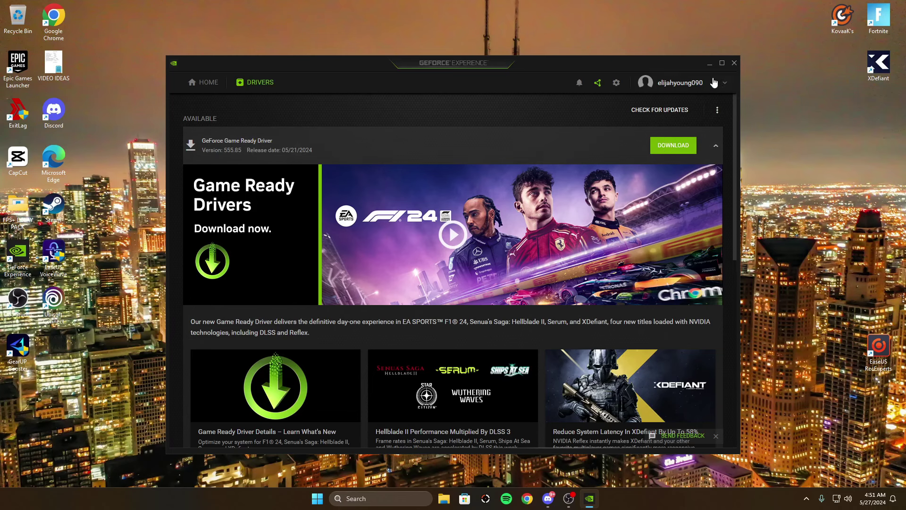
left_click(710, 64)
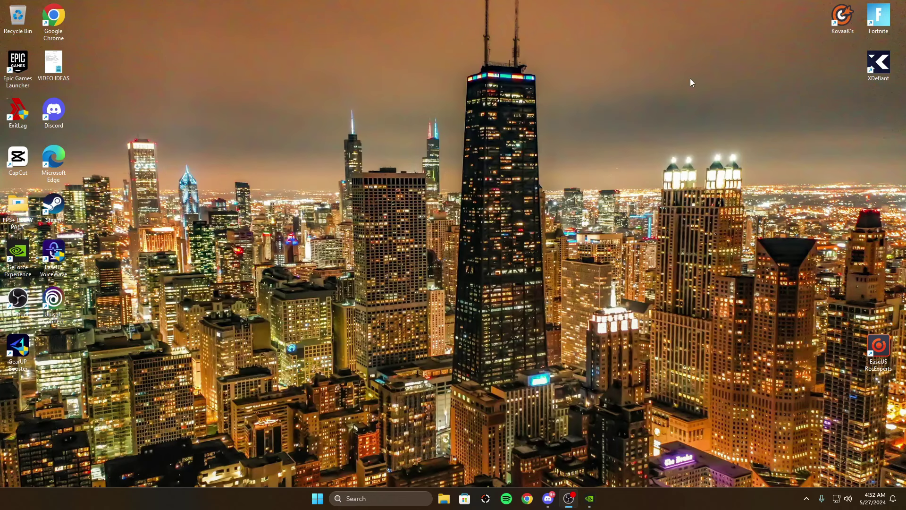
Search Windows for nvidia and open the NVIDIA Control Panel
right_click(222, 242)
left_click(285, 283)
left_click(396, 494)
type("nvidia")
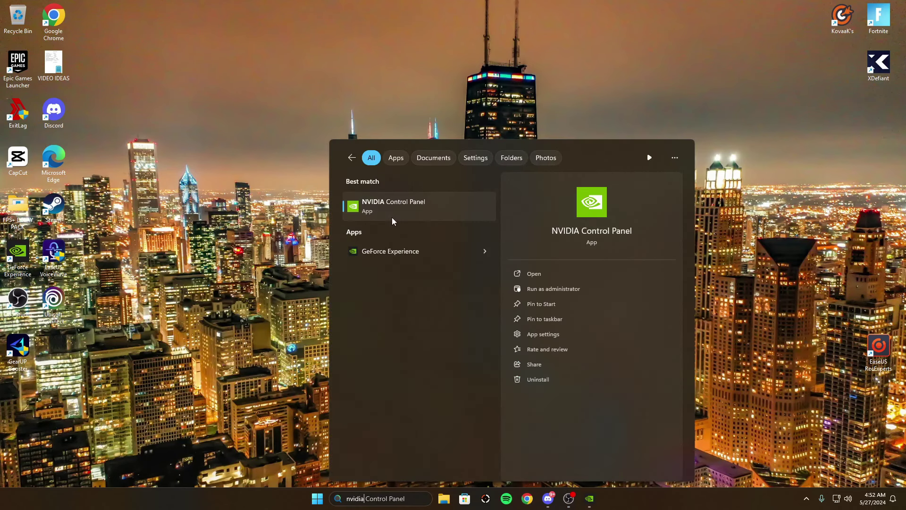
left_click(392, 217)
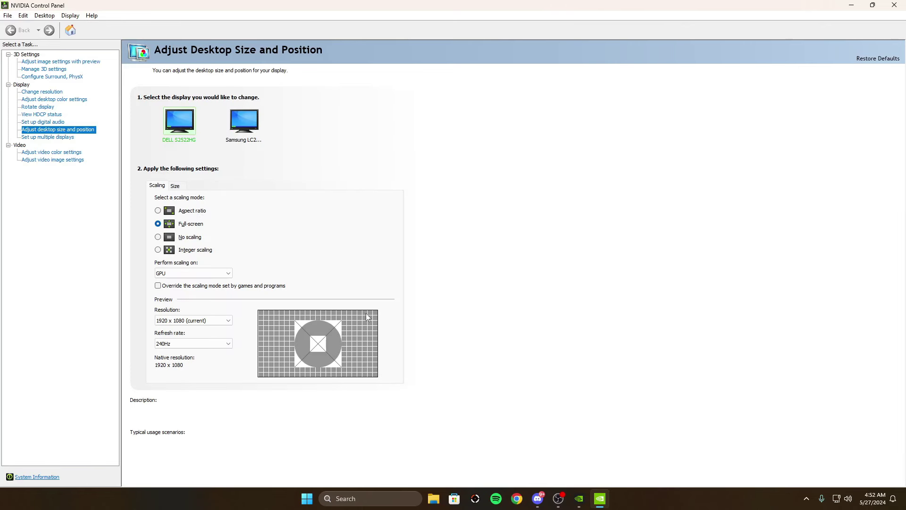
For the image settings with preview, choose Use the advanced 3D image settings and follow its link to the 3D settings
left_click(41, 70)
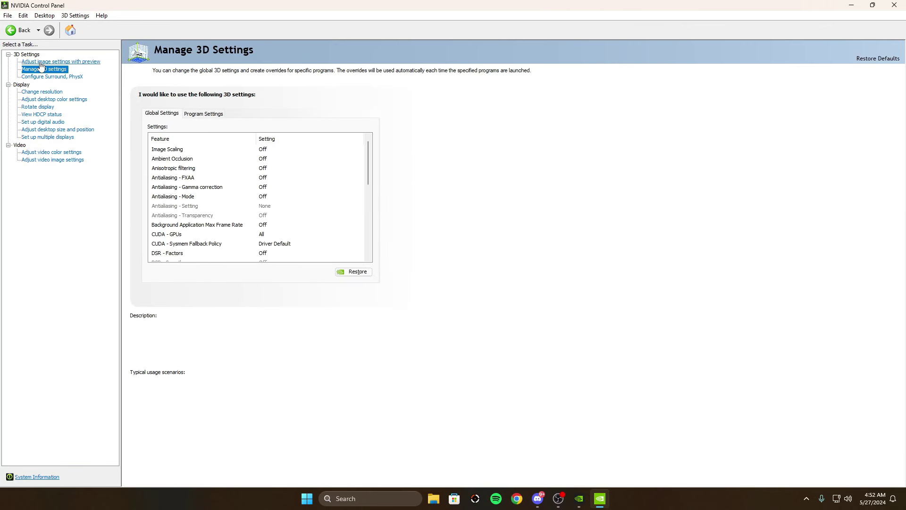
left_click(45, 63)
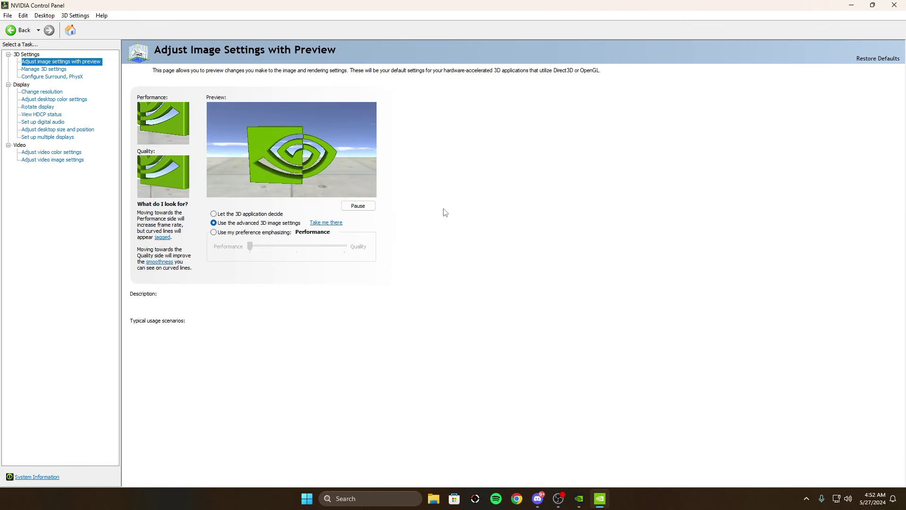
left_click(214, 232)
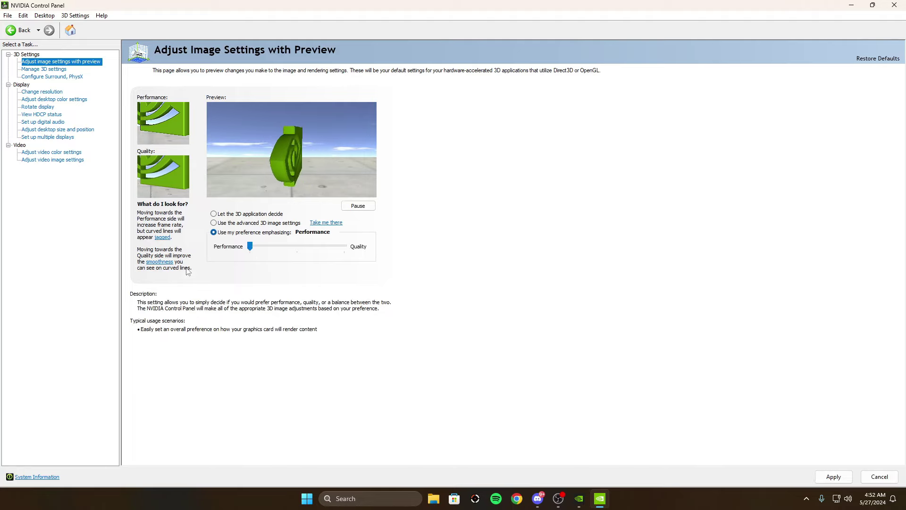
left_click(214, 222)
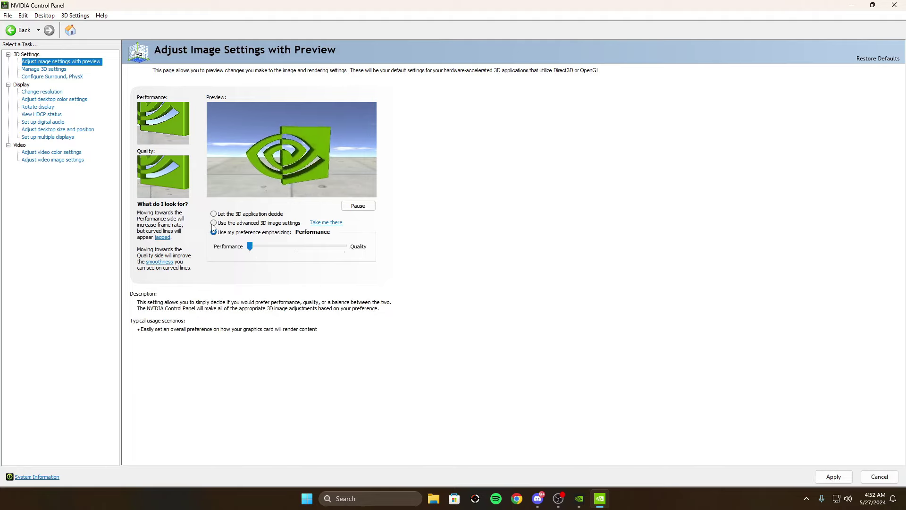
left_click(326, 222)
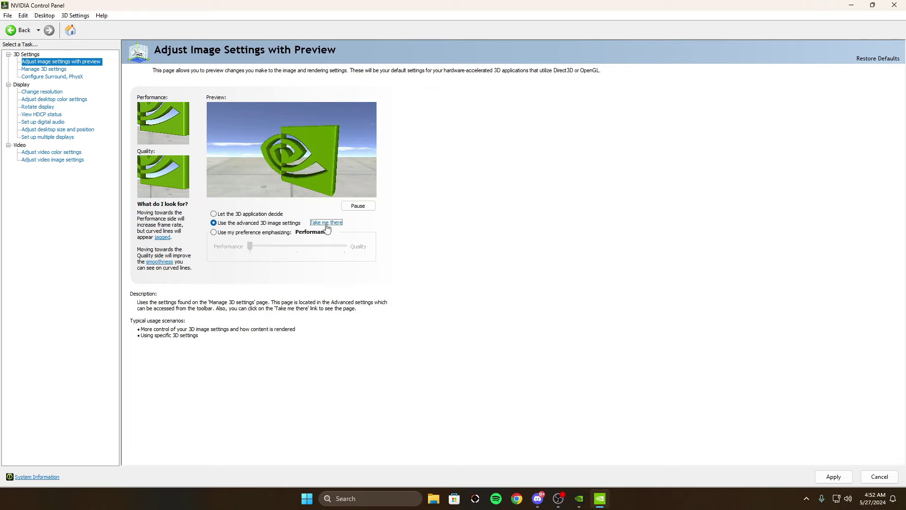